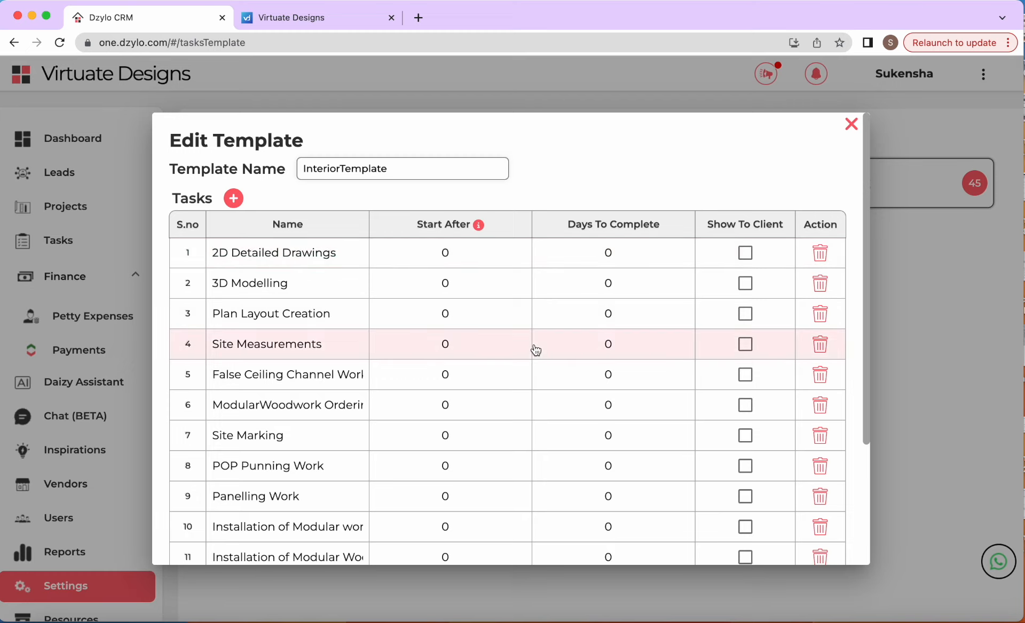
{"action": "scroll", "coordinate": [533, 348], "scroll_direction": "down", "scroll_amount": 3}
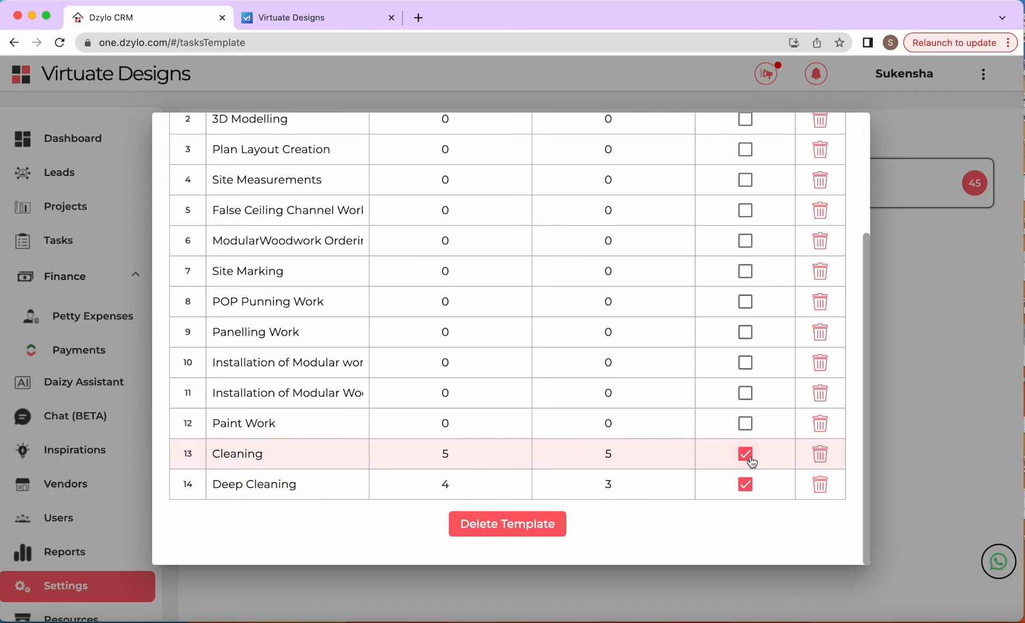
{"action": "scroll", "coordinate": [752, 462], "scroll_direction": "up", "scroll_amount": 3}
{"action": "left_click", "coordinate": [745, 253]}
{"action": "left_click", "coordinate": [745, 283]}
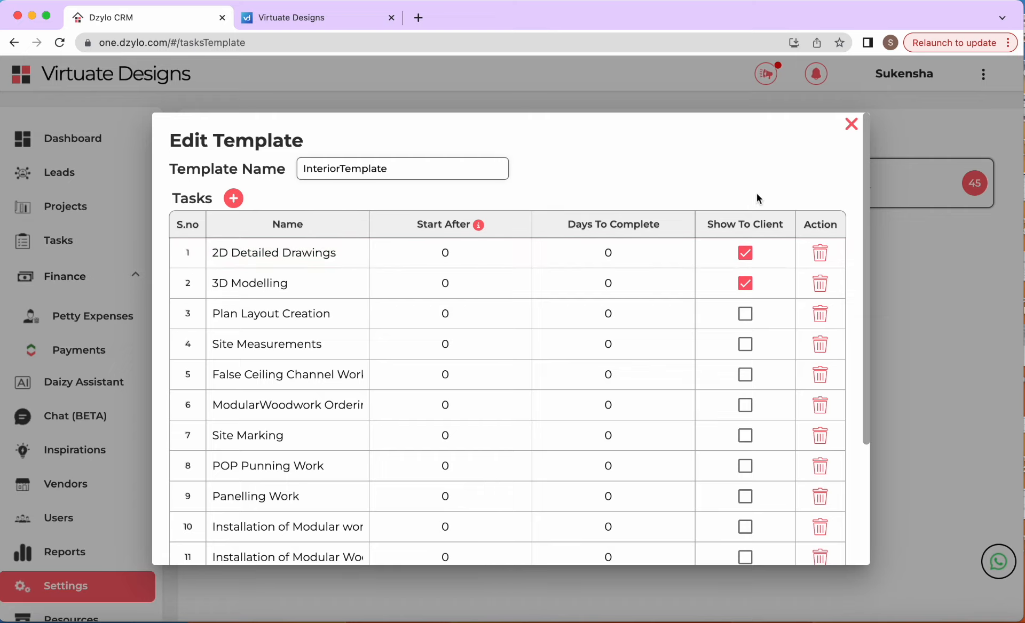
{"action": "left_click", "coordinate": [851, 124]}
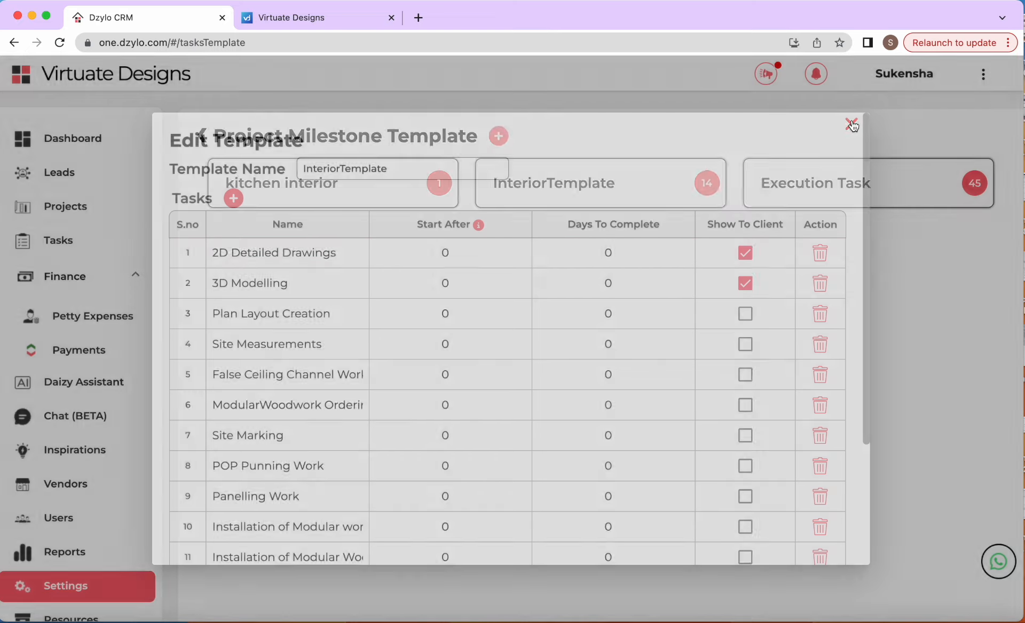
{"action": "left_click", "coordinate": [201, 135]}
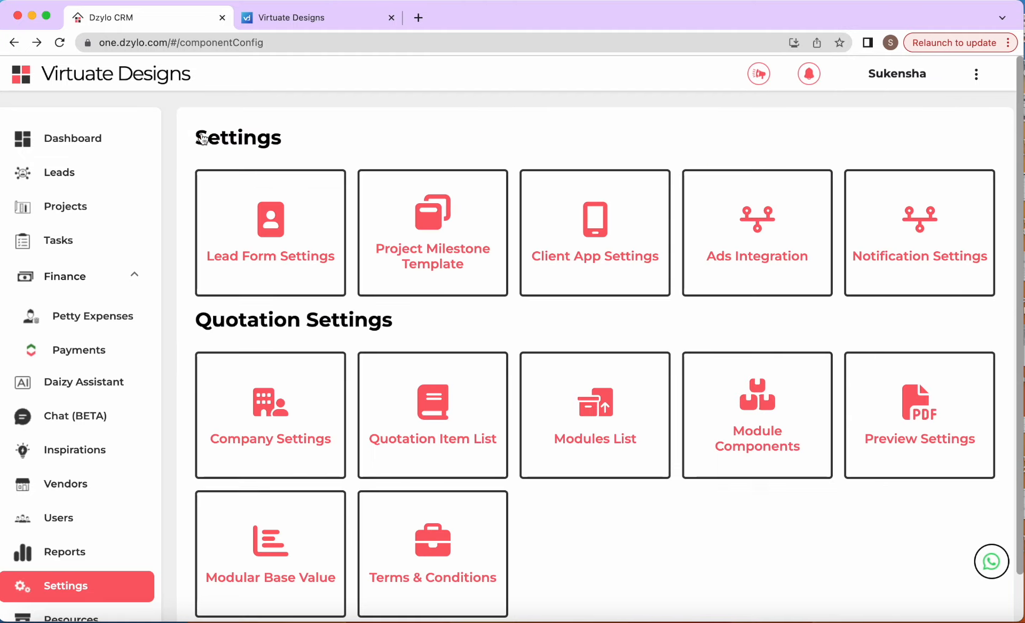
- Open InteriorTemplate for editing from the Project Milestone Template settings
{"action": "left_click", "coordinate": [88, 150]}
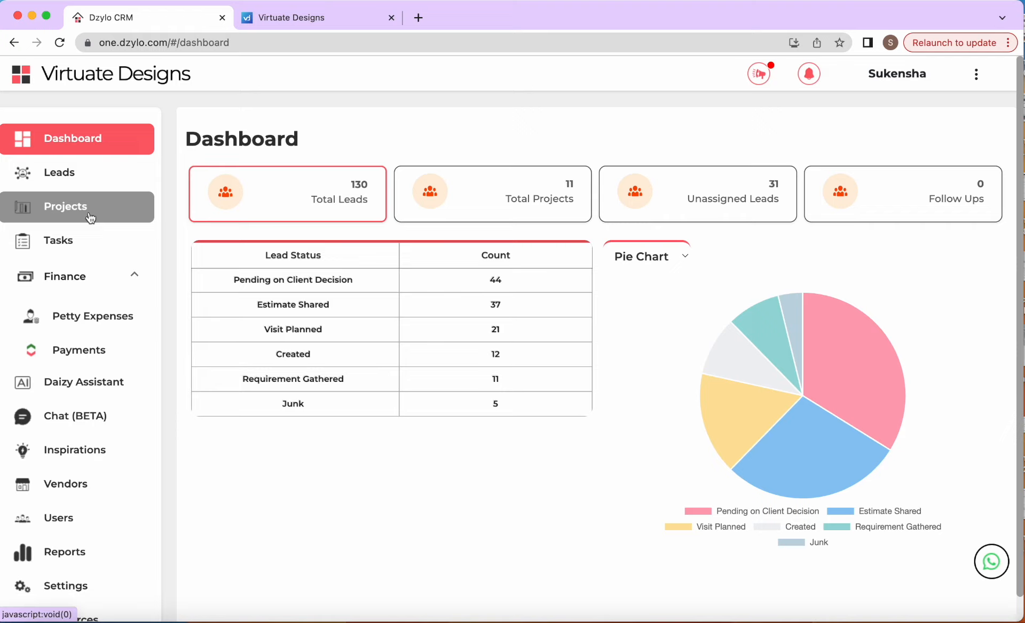
{"action": "scroll", "coordinate": [92, 401], "scroll_direction": "down", "scroll_amount": 1}
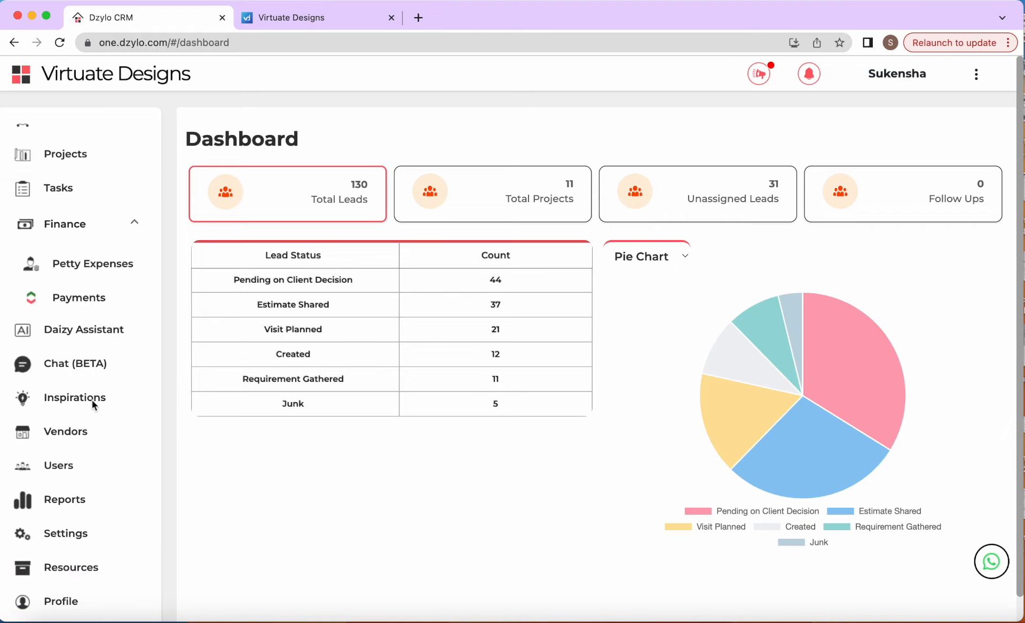
{"action": "left_click", "coordinate": [64, 536]}
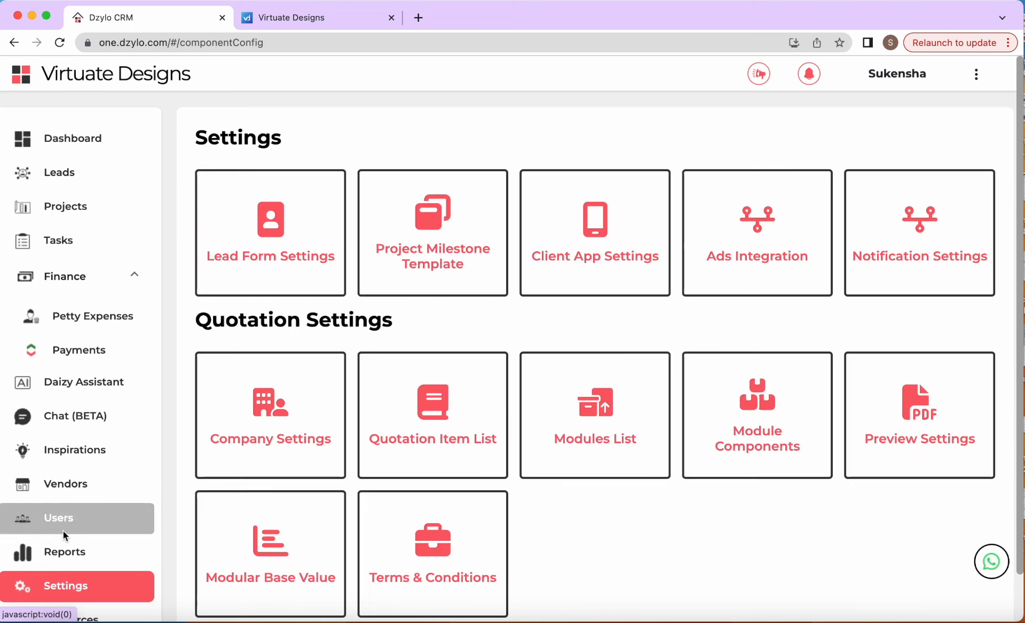
{"action": "left_click", "coordinate": [406, 247]}
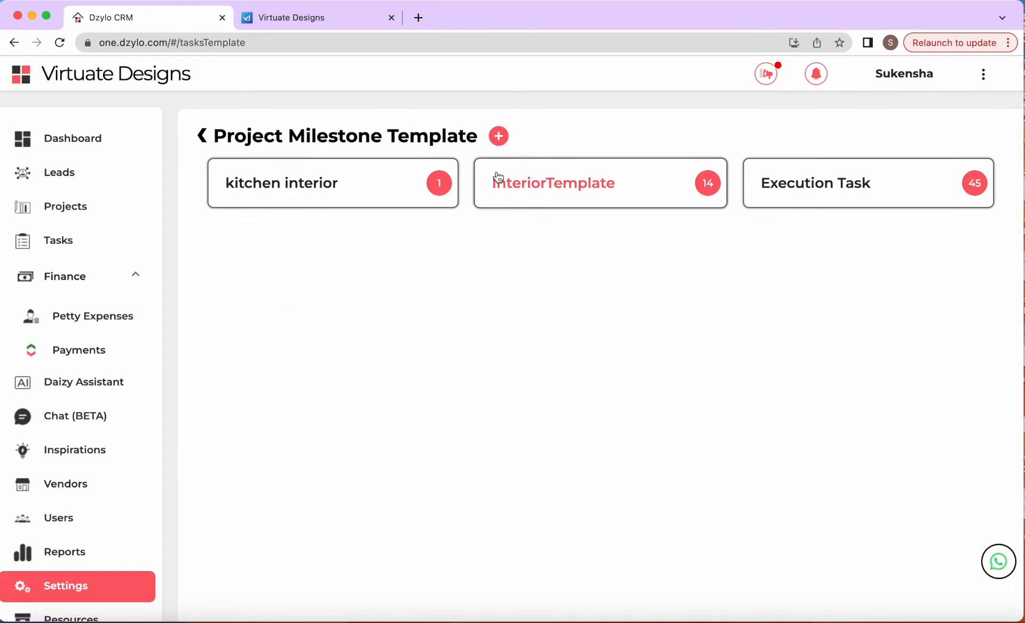
{"action": "left_click", "coordinate": [498, 137]}
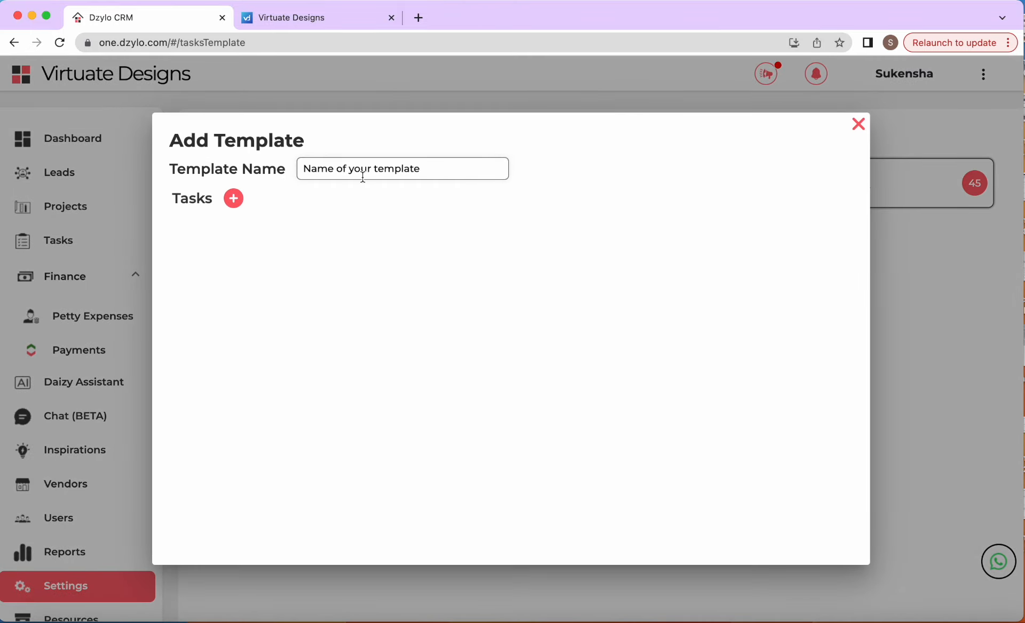
{"action": "left_click", "coordinate": [859, 126]}
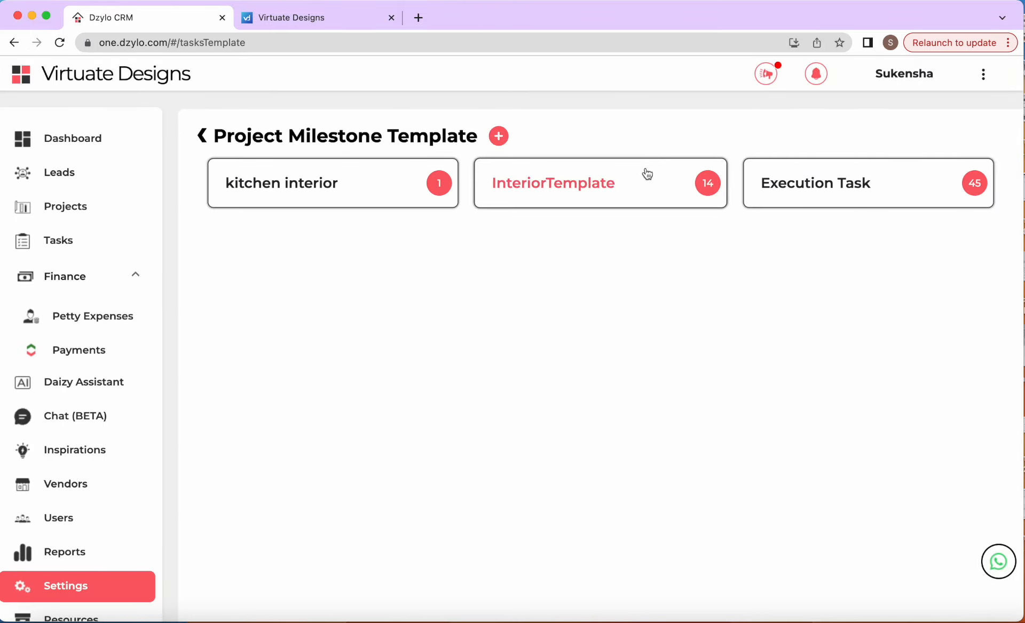
{"action": "left_click", "coordinate": [580, 188]}
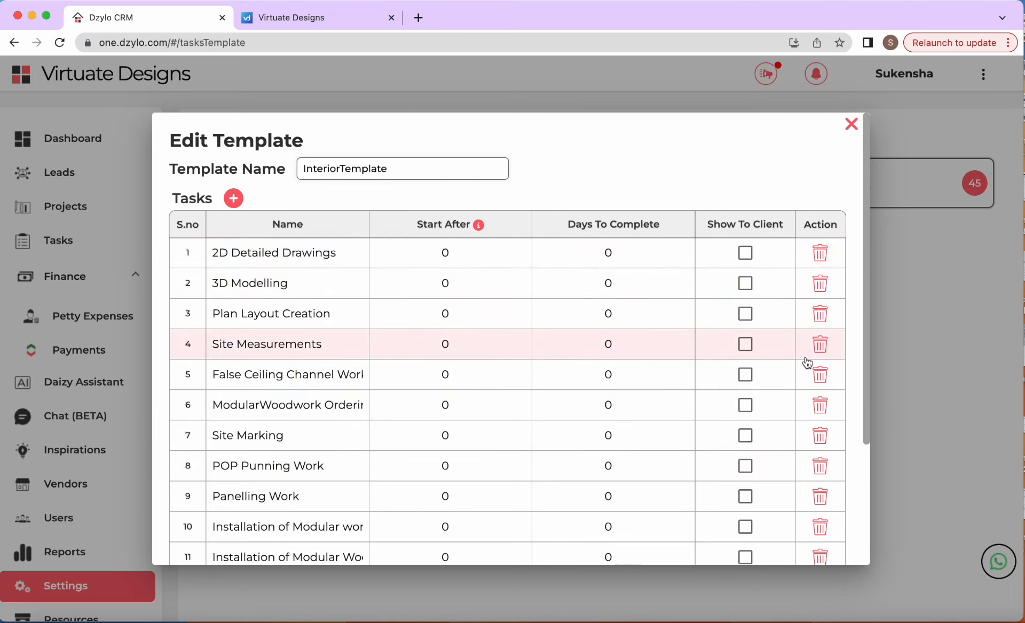
- Set Start After to 2 for 2D Detailed Drawings and to 5 for 3D Modelling
{"action": "left_click", "coordinate": [453, 253]}
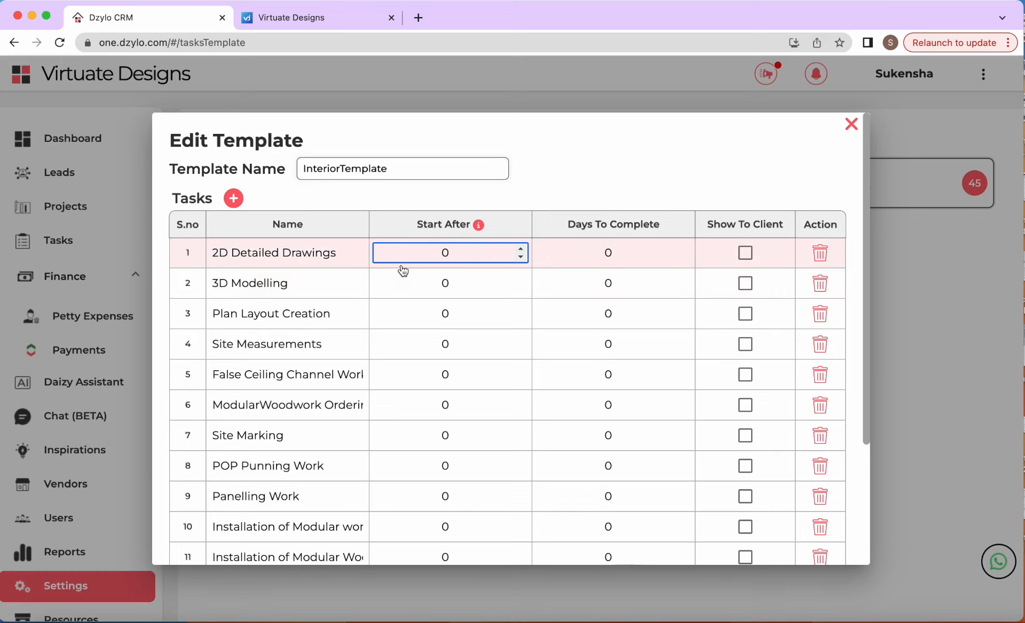
{"action": "key", "text": "BackSpace"}
{"action": "type", "text": "2"}
{"action": "left_click", "coordinate": [435, 282]}
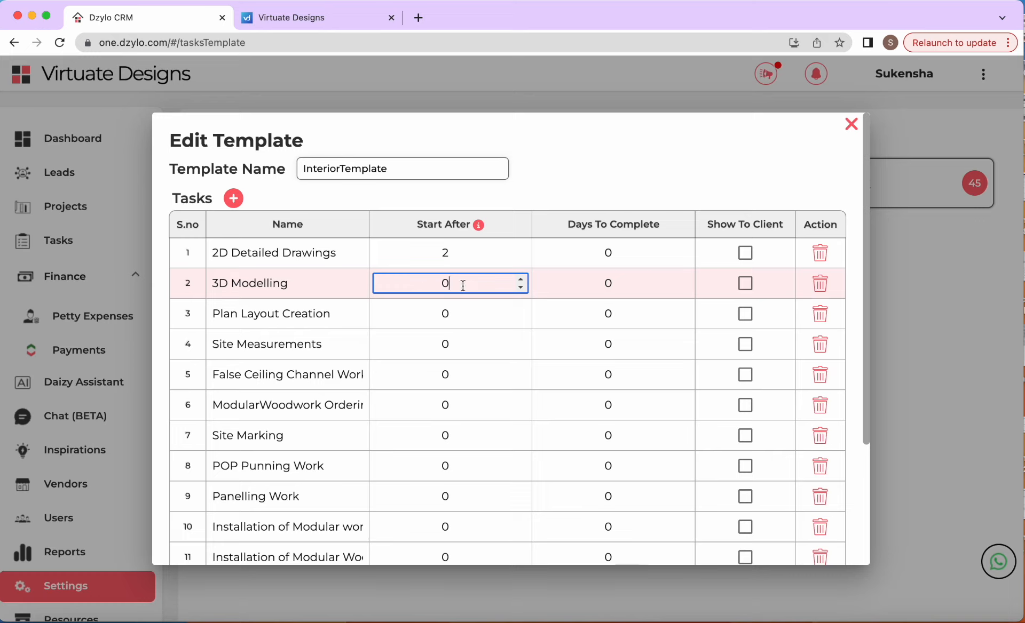
{"action": "left_click", "coordinate": [437, 283]}
{"action": "key", "text": "BackSpace"}
{"action": "type", "text": "5"}
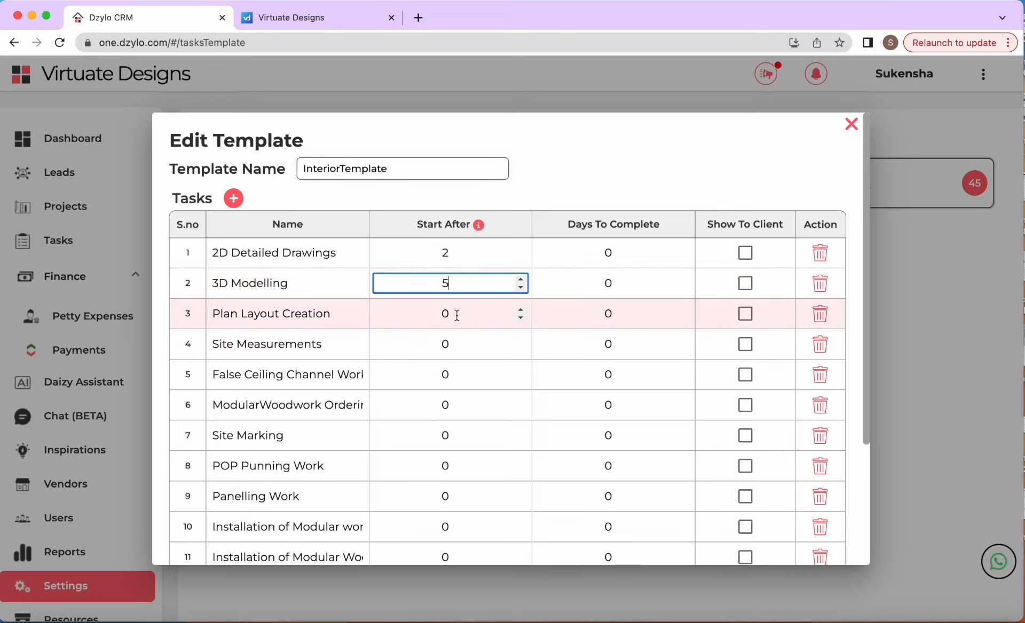
- Set Start After to 15 for Plan Layout Creation, 4 for Site Measurements and 10 for the False Ceiling Channel task
{"action": "left_click", "coordinate": [454, 314]}
{"action": "key", "text": "BackSpace"}
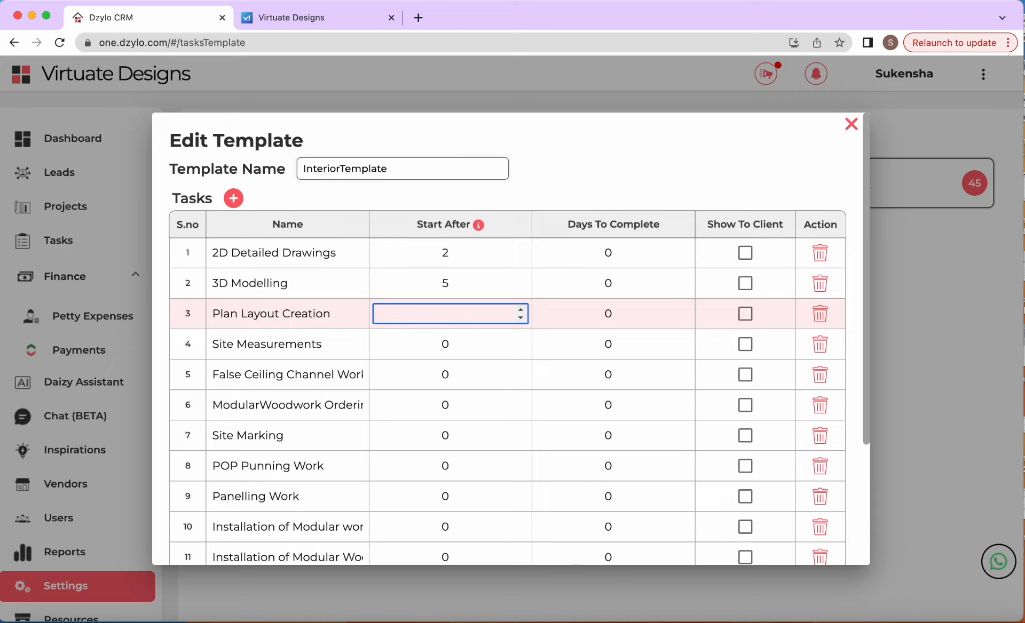
{"action": "type", "text": "15"}
{"action": "left_click", "coordinate": [456, 342]}
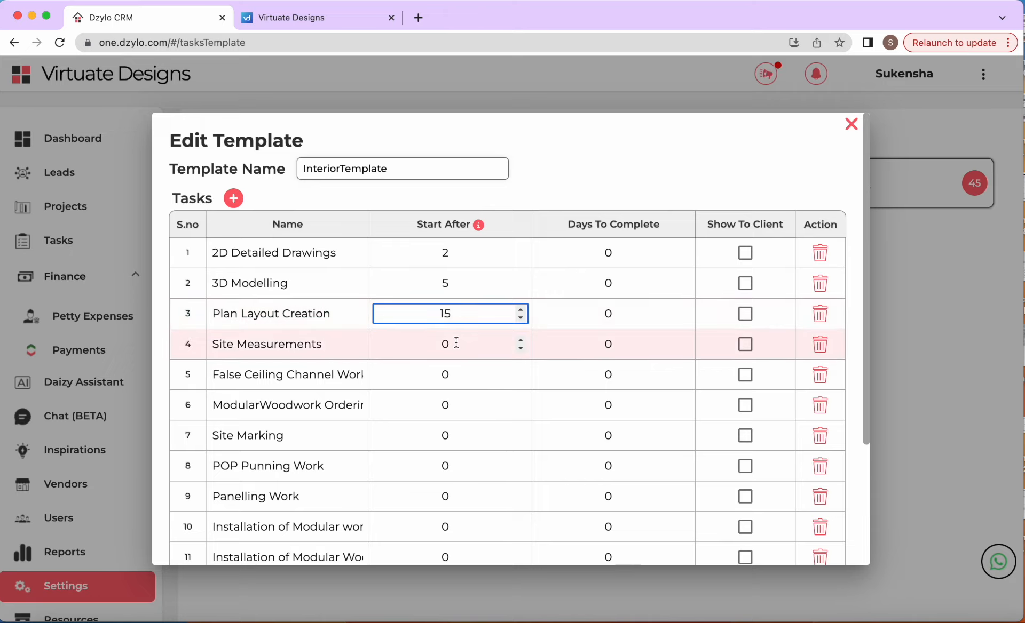
{"action": "key", "text": "BackSpace"}
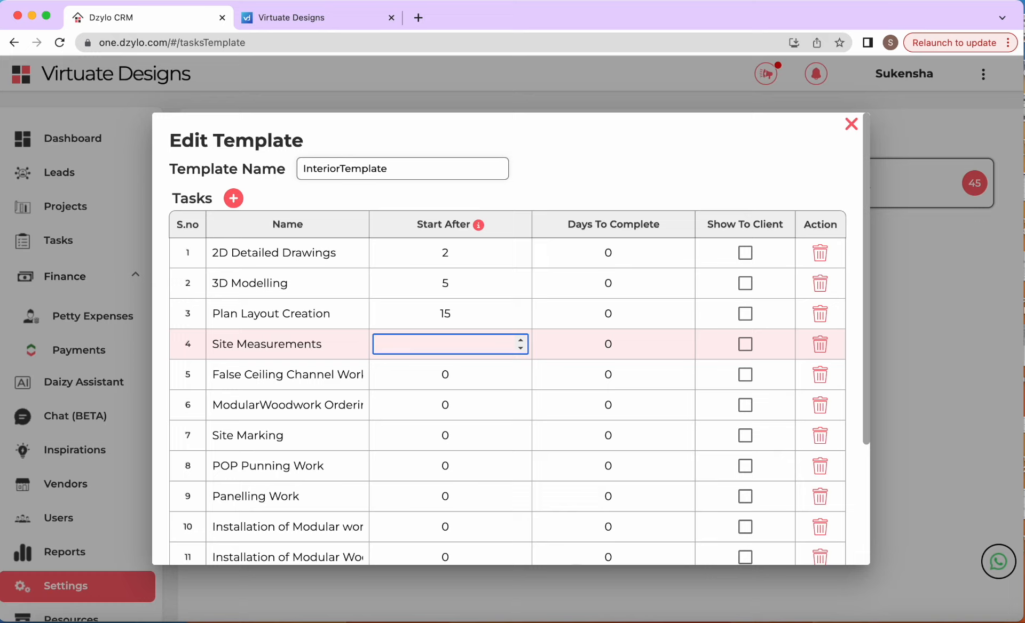
{"action": "type", "text": "4"}
{"action": "left_click", "coordinate": [456, 373]}
{"action": "key", "text": "BackSpace"}
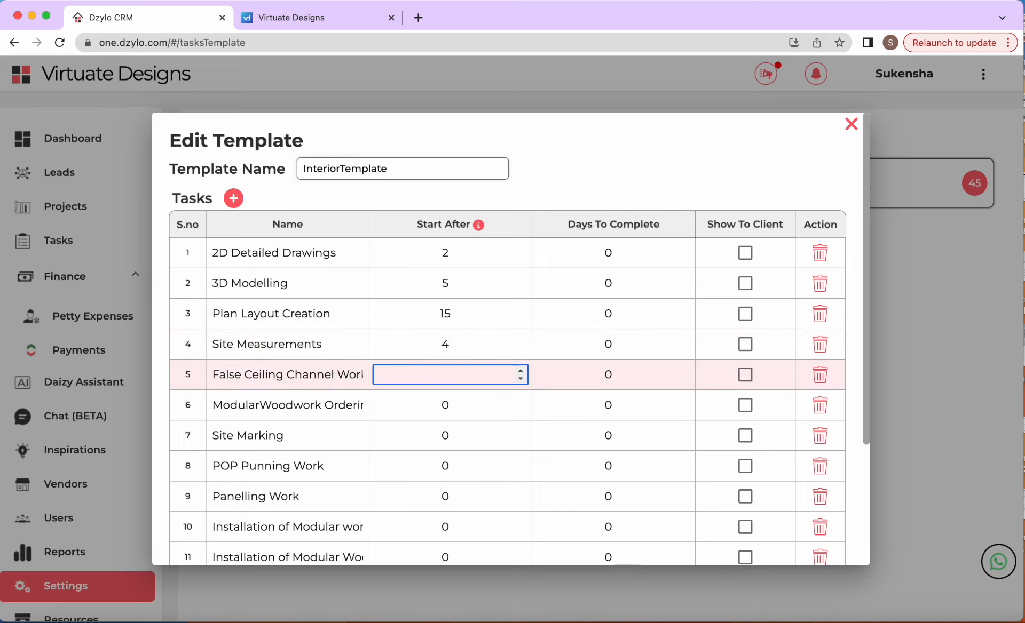
{"action": "type", "text": "10"}
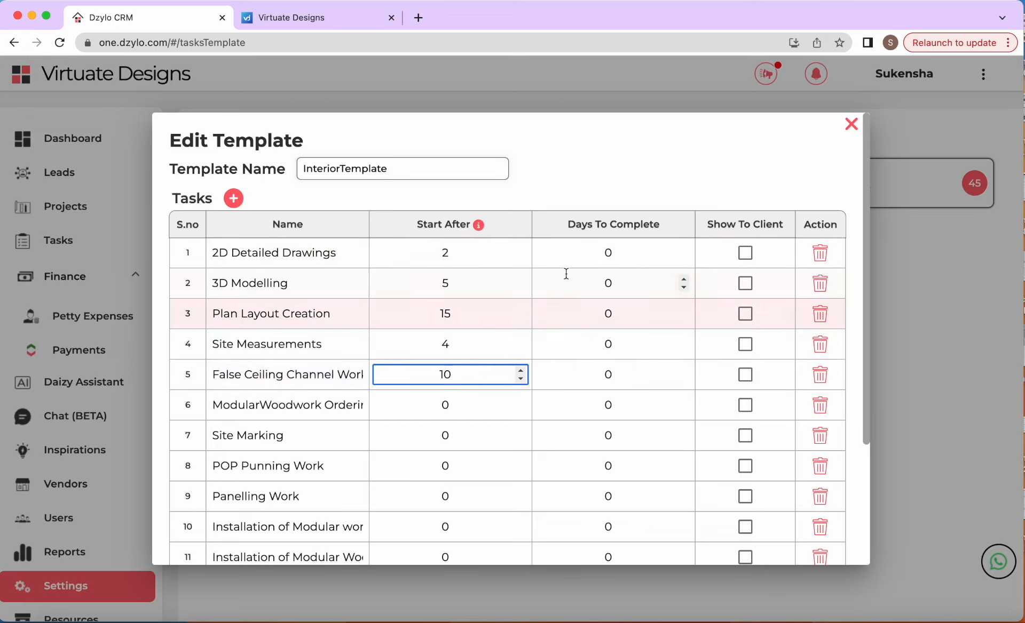
- Set Days To Complete to 6 for 2D Detailed Drawings, 3 for 3D Modelling, 5 for Plan Layout Creation and 6 for Site Measurements
{"action": "left_click", "coordinate": [613, 255]}
{"action": "key", "text": "BackSpace"}
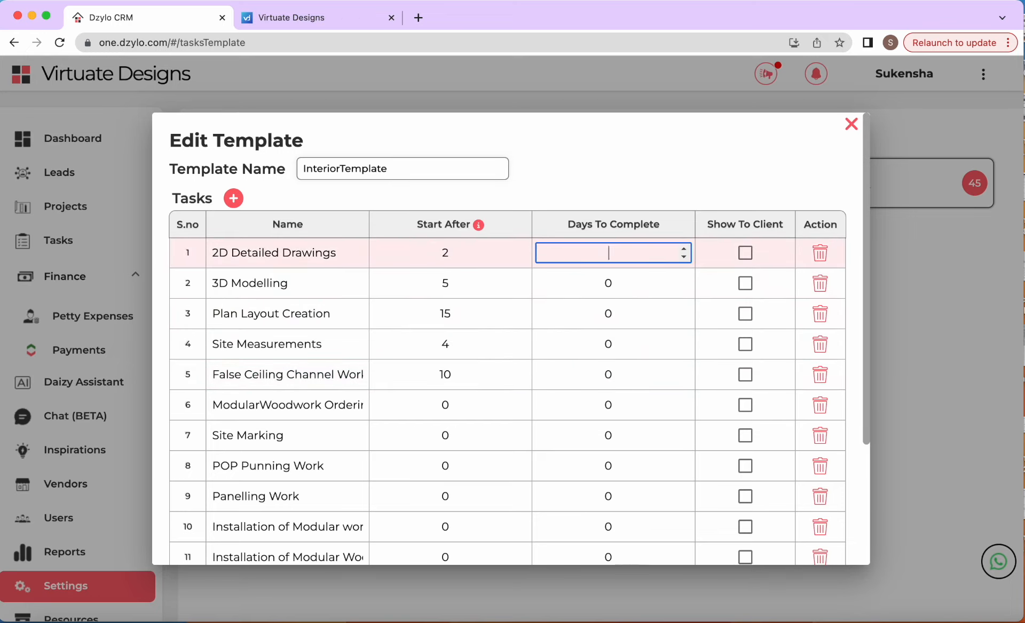
{"action": "type", "text": "6"}
{"action": "left_click", "coordinate": [613, 285]}
{"action": "key", "text": "BackSpace"}
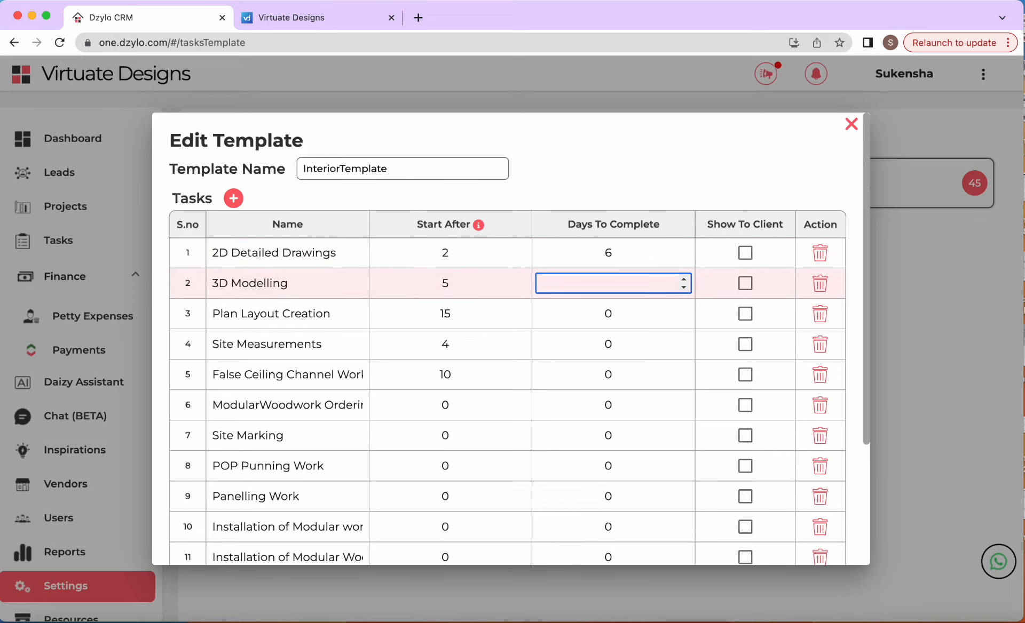
{"action": "type", "text": "3"}
{"action": "left_click", "coordinate": [618, 311]}
{"action": "key", "text": "BackSpace"}
{"action": "type", "text": "5"}
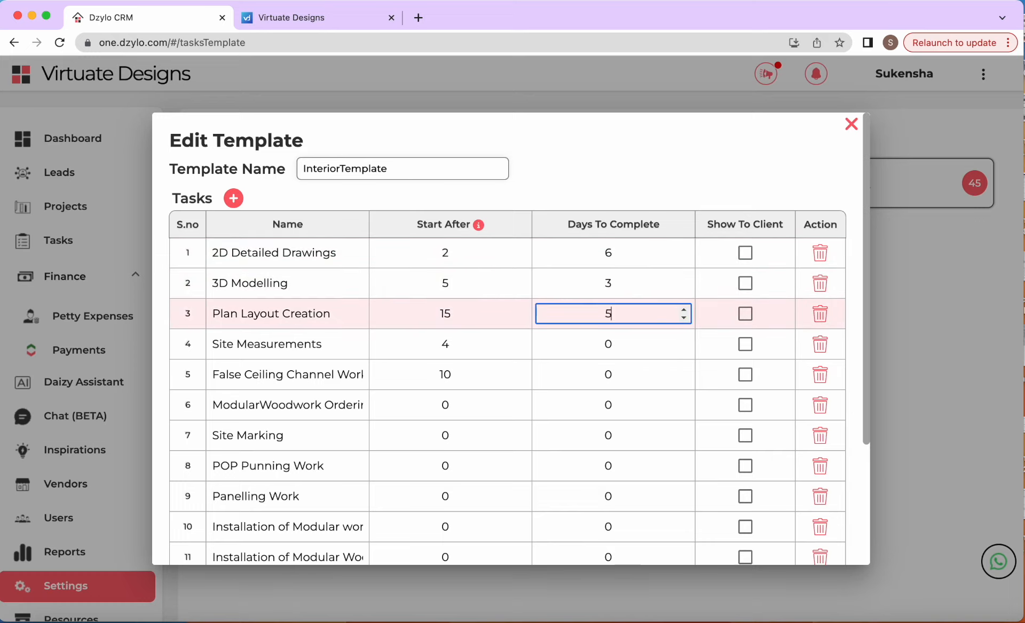
{"action": "left_click", "coordinate": [616, 346]}
{"action": "key", "text": "BackSpace"}
{"action": "type", "text": "6"}
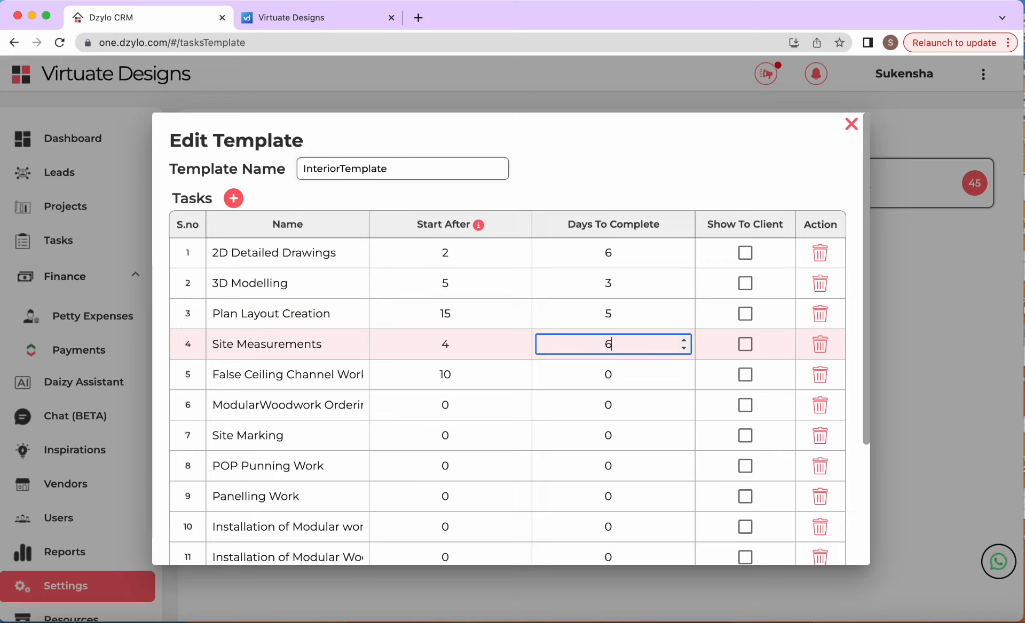
- Show 2D Detailed Drawings and Plan Layout Creation to the client, update the template and check its saved values
{"action": "left_click", "coordinate": [746, 254]}
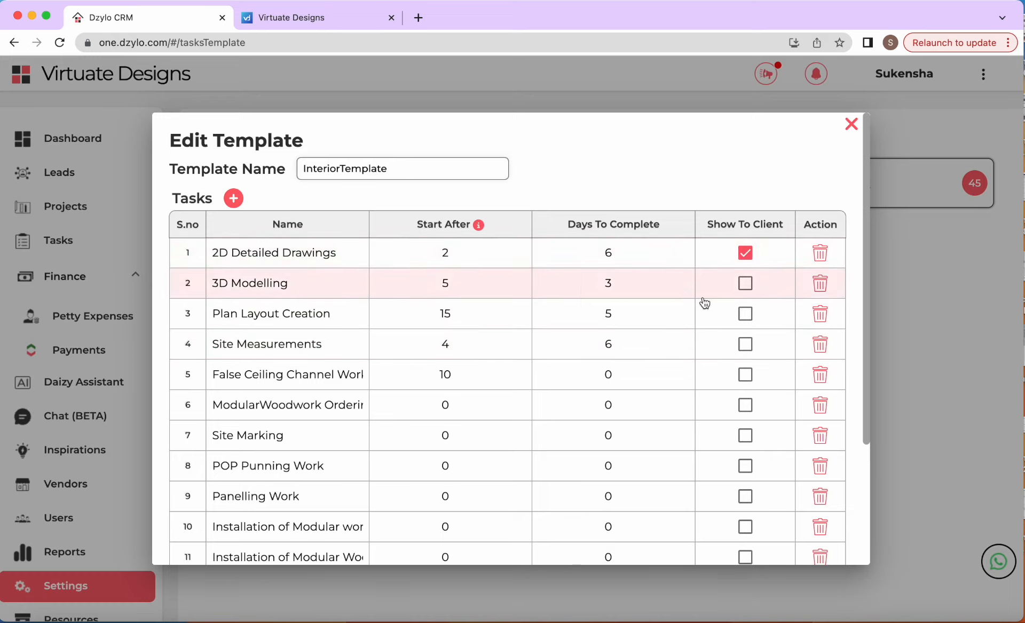
{"action": "left_click", "coordinate": [746, 315]}
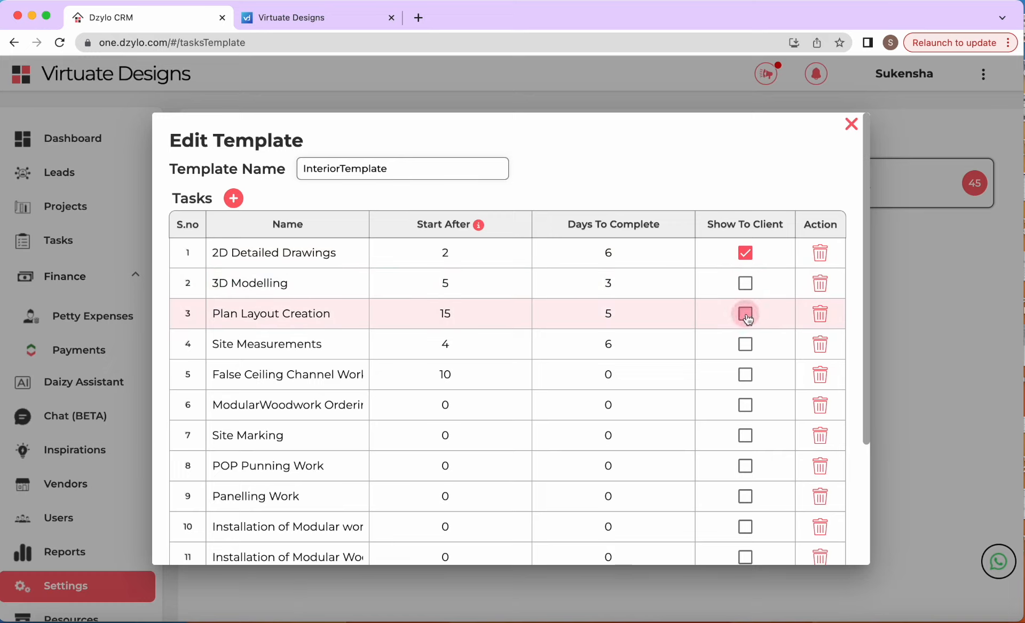
{"action": "scroll", "coordinate": [588, 332], "scroll_direction": "down", "scroll_amount": 3}
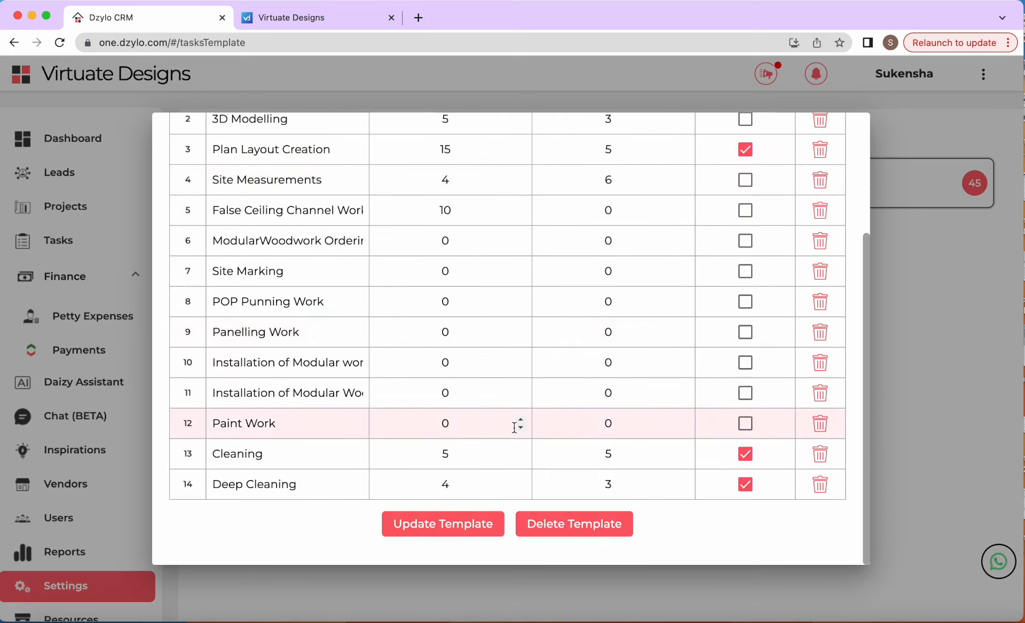
{"action": "left_click", "coordinate": [458, 525]}
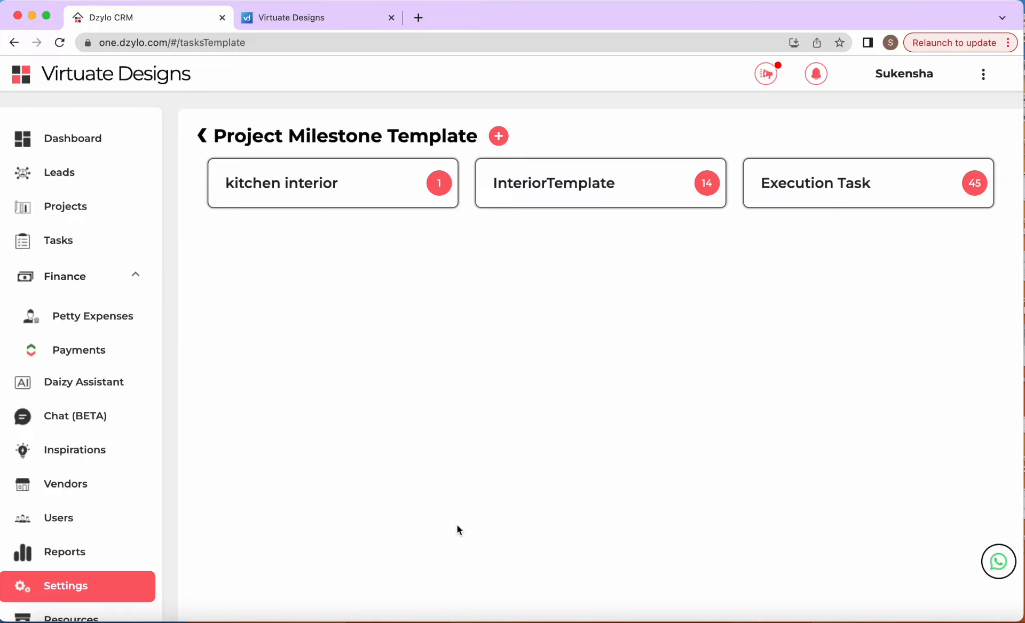
{"action": "left_click", "coordinate": [577, 196]}
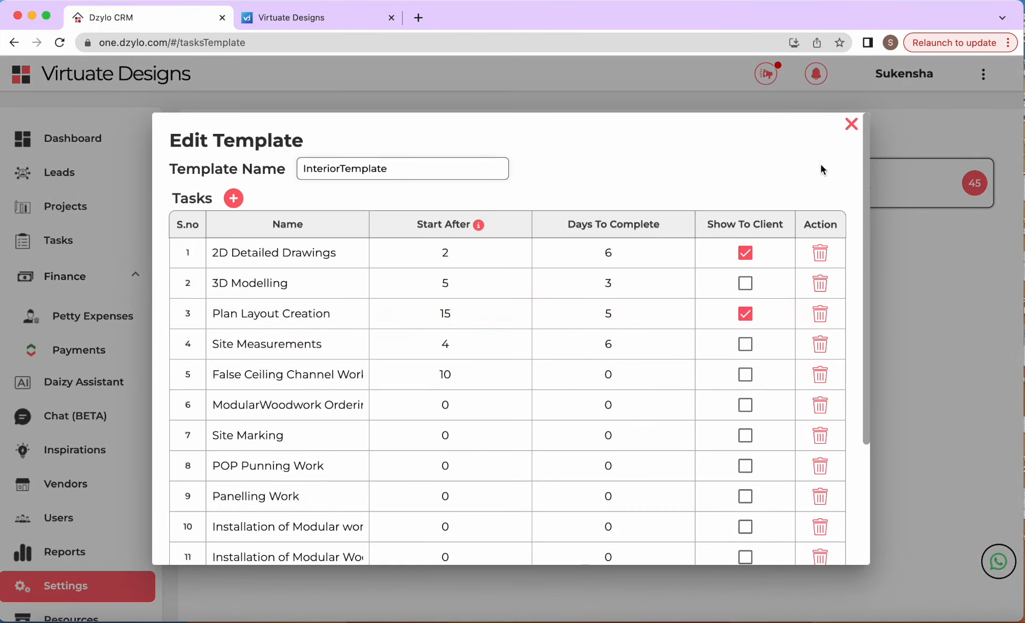
{"action": "left_click", "coordinate": [850, 124]}
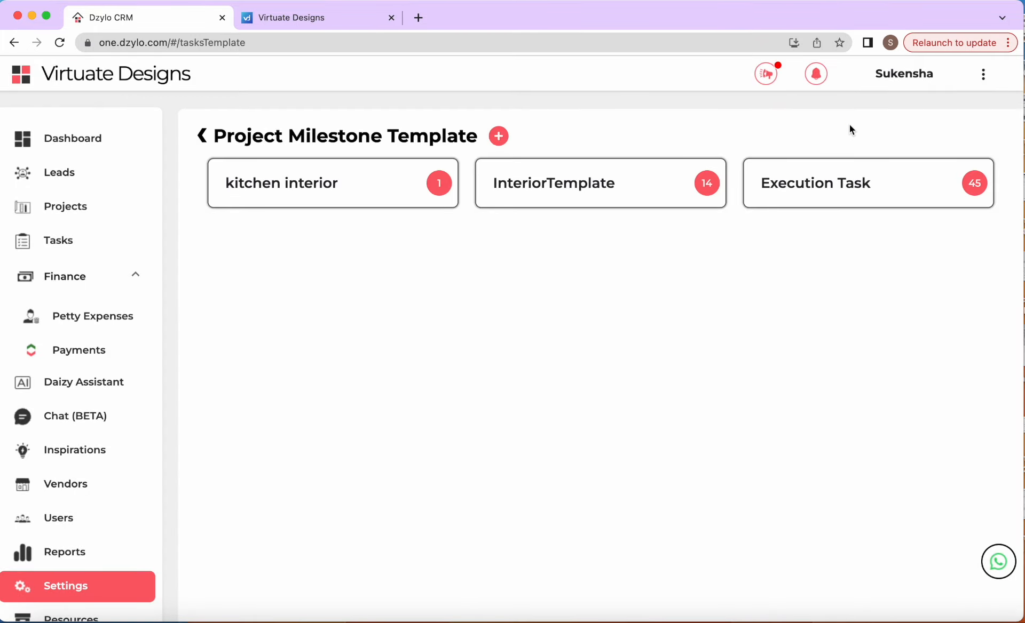
- Open Project Management for the Customer Trainining project
{"action": "left_click", "coordinate": [205, 136]}
{"action": "left_click", "coordinate": [72, 205]}
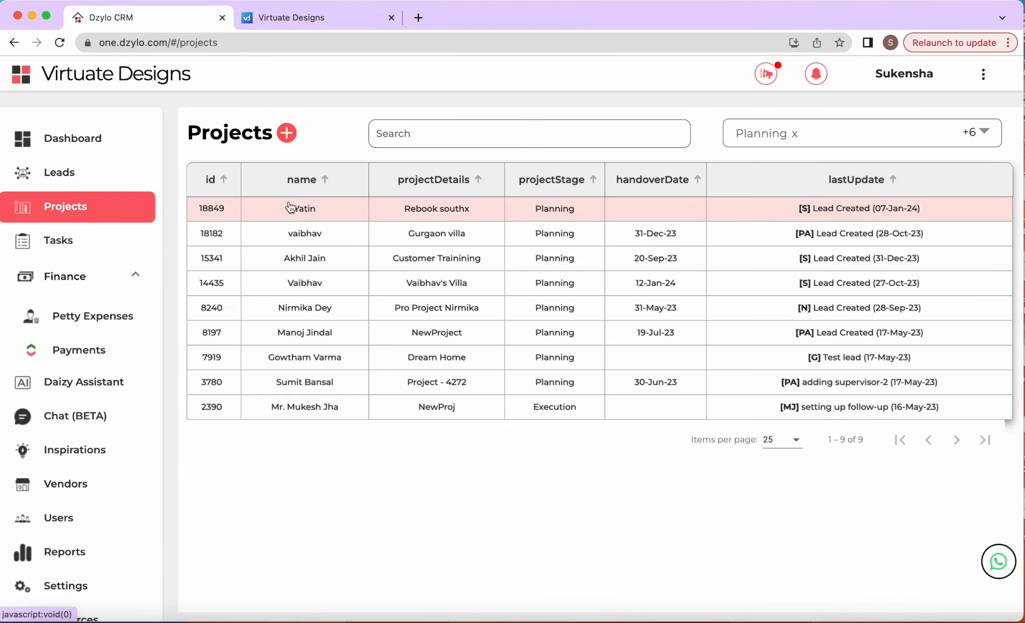
{"action": "left_click", "coordinate": [314, 257]}
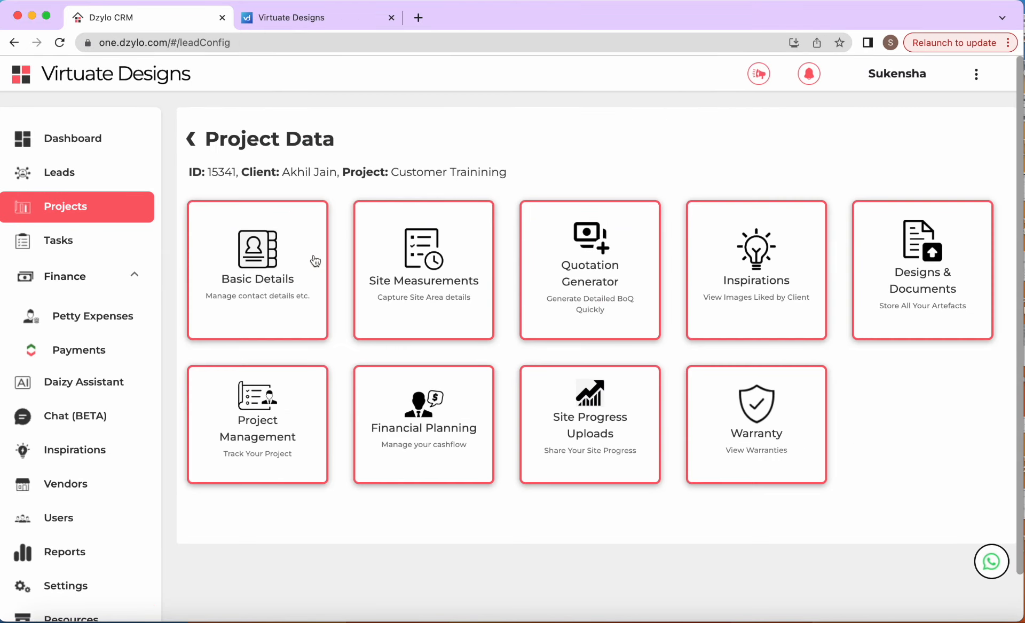
{"action": "left_click", "coordinate": [265, 438]}
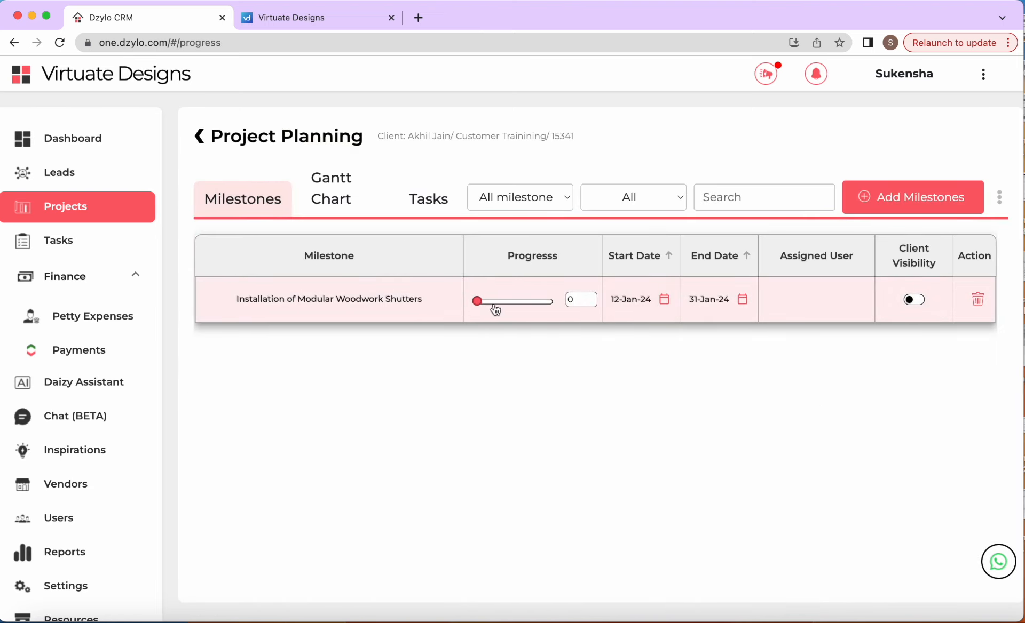
- Start importing milestones from InteriorTemplate and set the project start date to 25-Jan'24
{"action": "left_click", "coordinate": [891, 212]}
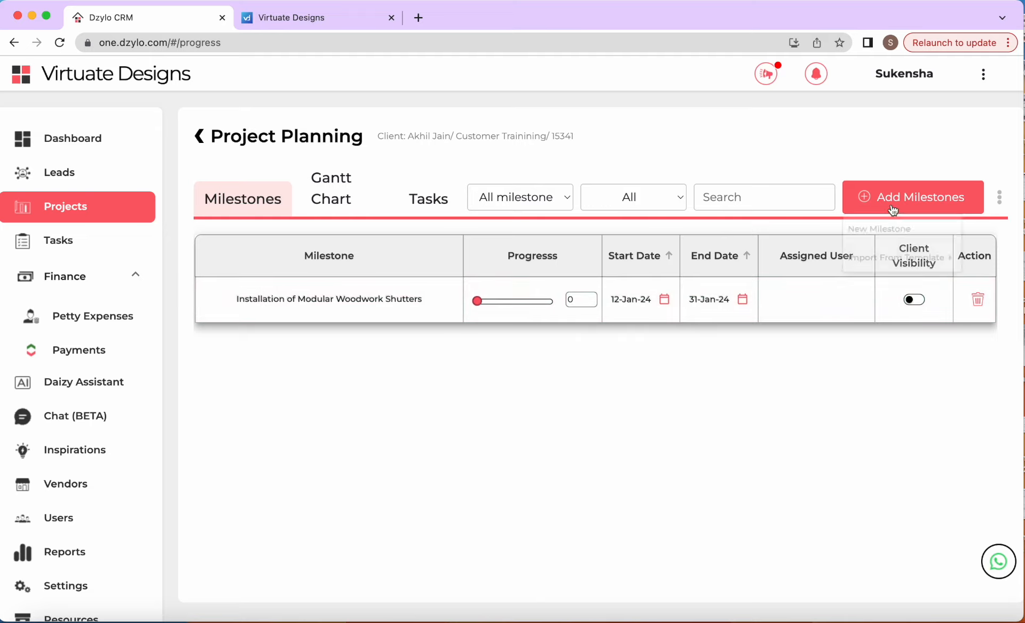
{"action": "mouse_move", "coordinate": [900, 259]}
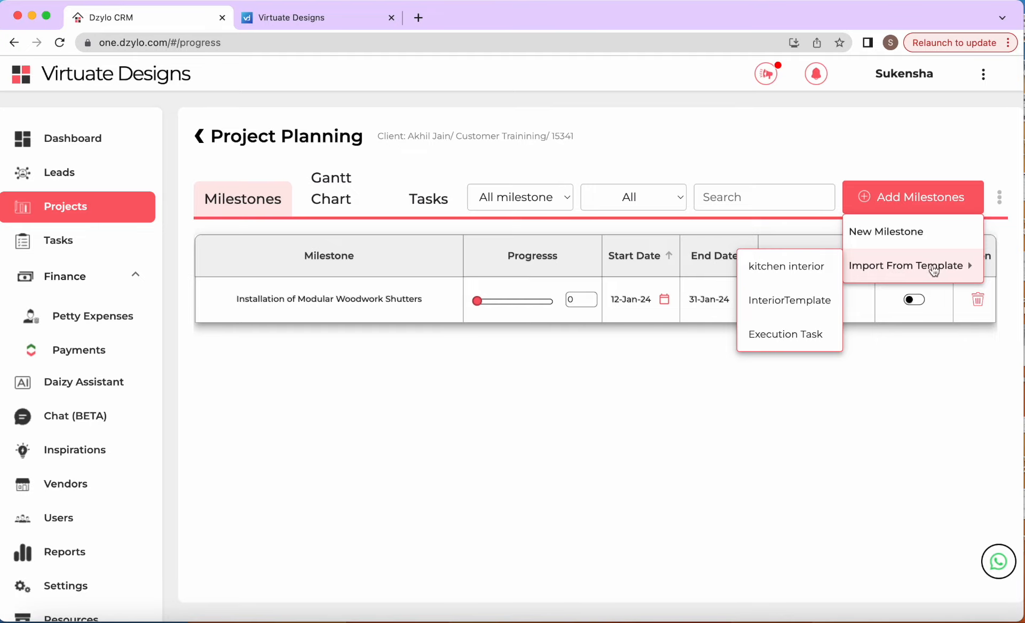
{"action": "left_click", "coordinate": [800, 304]}
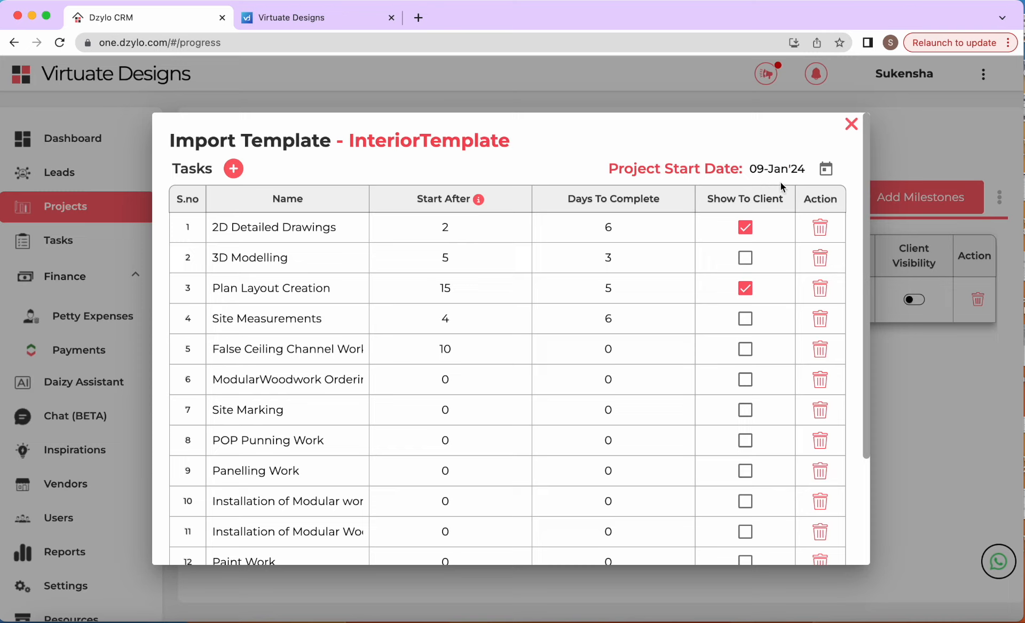
{"action": "left_click", "coordinate": [826, 170]}
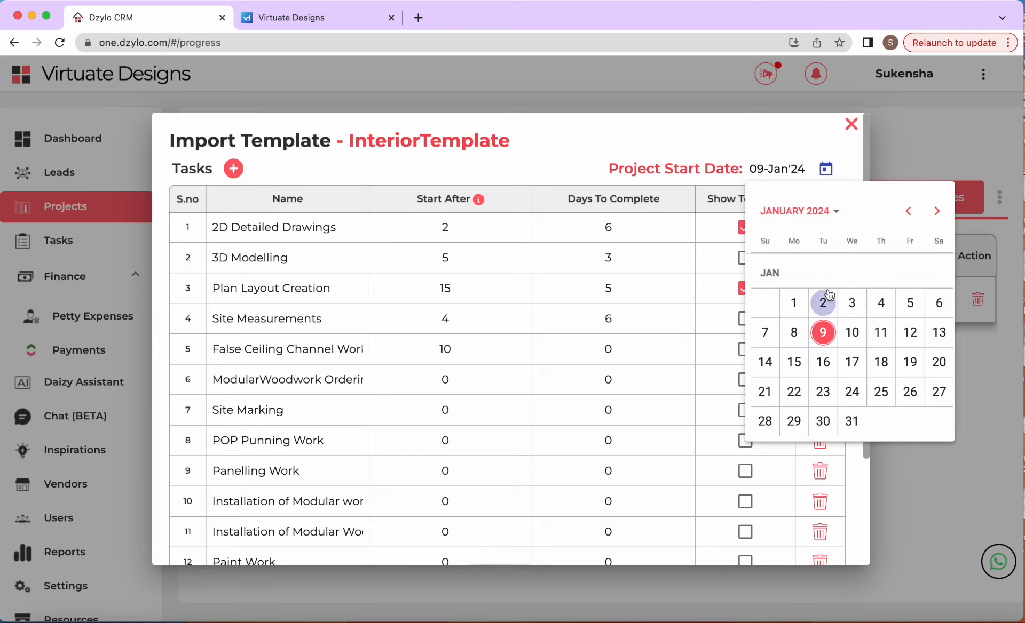
{"action": "left_click", "coordinate": [881, 392]}
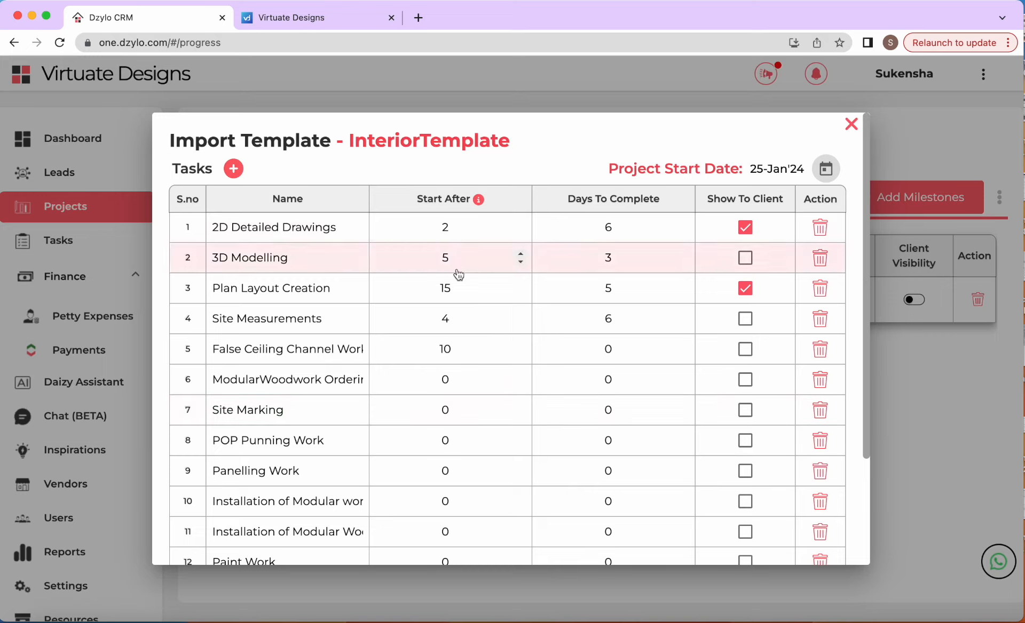
- Set Start After to 3 and Days To Complete to 2 for 2D Detailed Drawings in the import
{"action": "left_click", "coordinate": [455, 230]}
{"action": "key", "text": "BackSpace"}
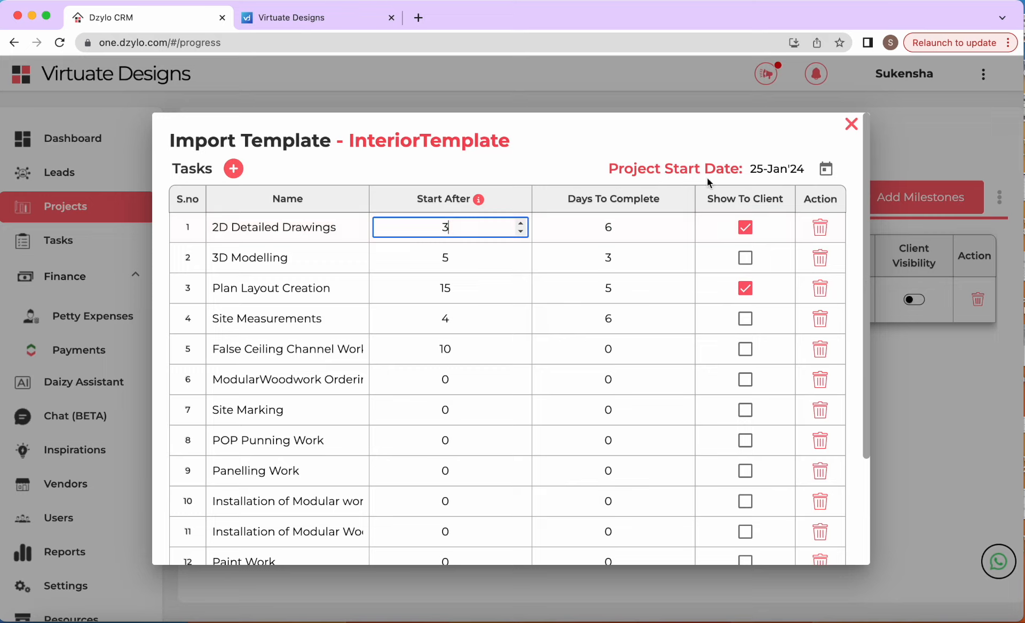
{"action": "left_click", "coordinate": [613, 232]}
{"action": "key", "text": "BackSpace"}
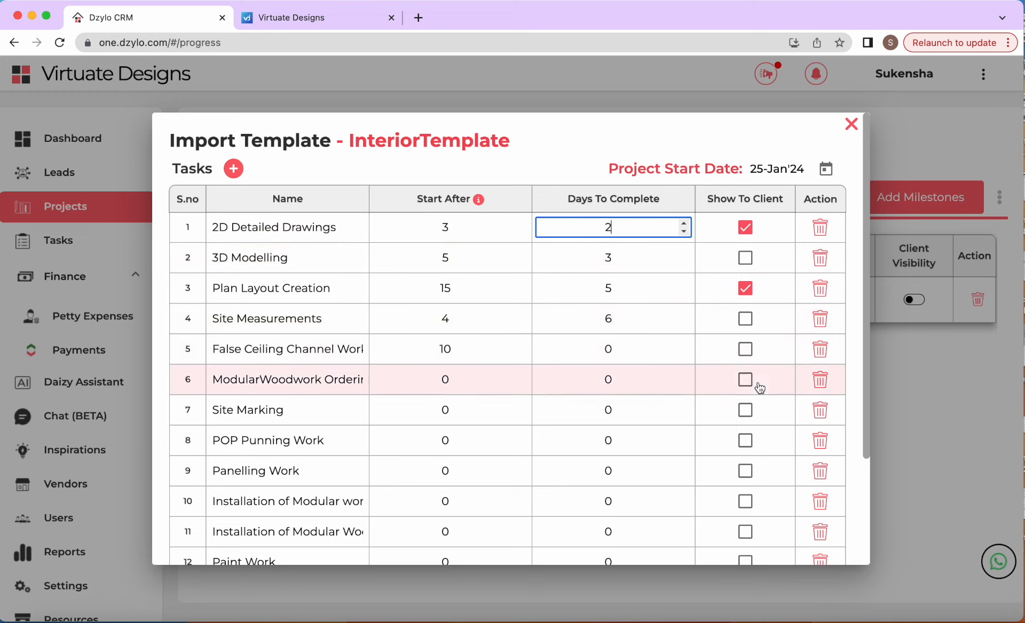
- Show Panelling Work and Installation of Modular work Cabinets to the client, then import the template's milestones into the project
{"action": "scroll", "coordinate": [757, 389], "scroll_direction": "down", "scroll_amount": 3}
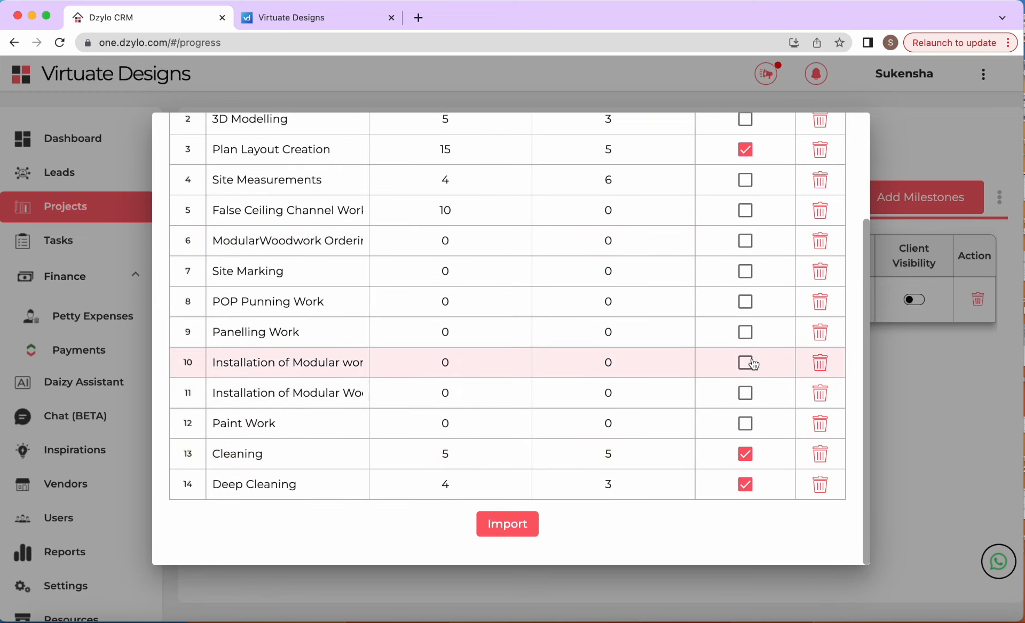
{"action": "left_click", "coordinate": [748, 365]}
{"action": "left_click", "coordinate": [747, 334]}
{"action": "scroll", "coordinate": [771, 412], "scroll_direction": "up", "scroll_amount": 3}
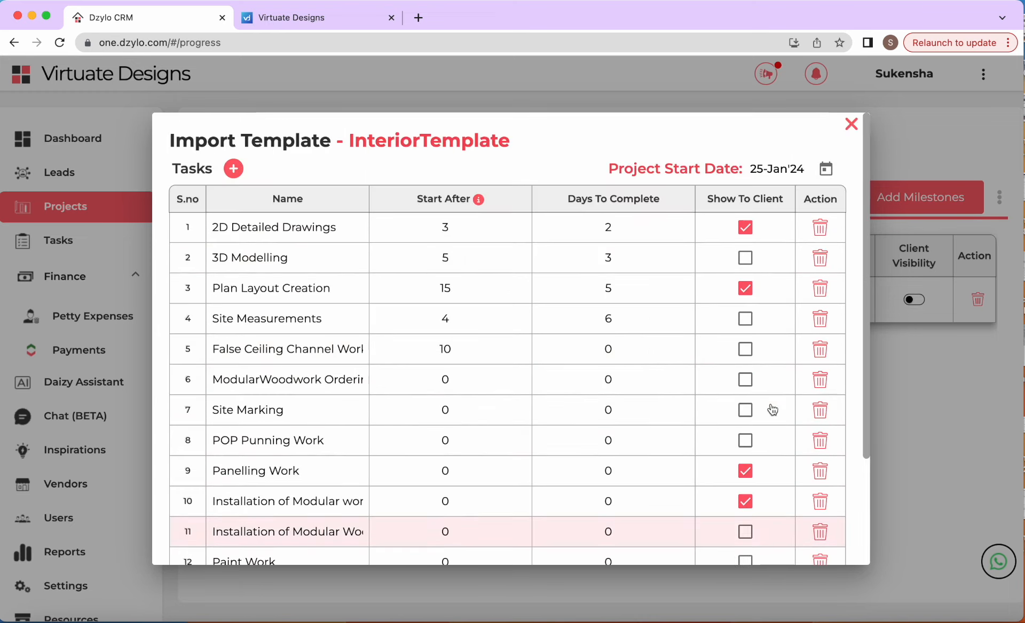
{"action": "scroll", "coordinate": [623, 384], "scroll_direction": "down", "scroll_amount": 3}
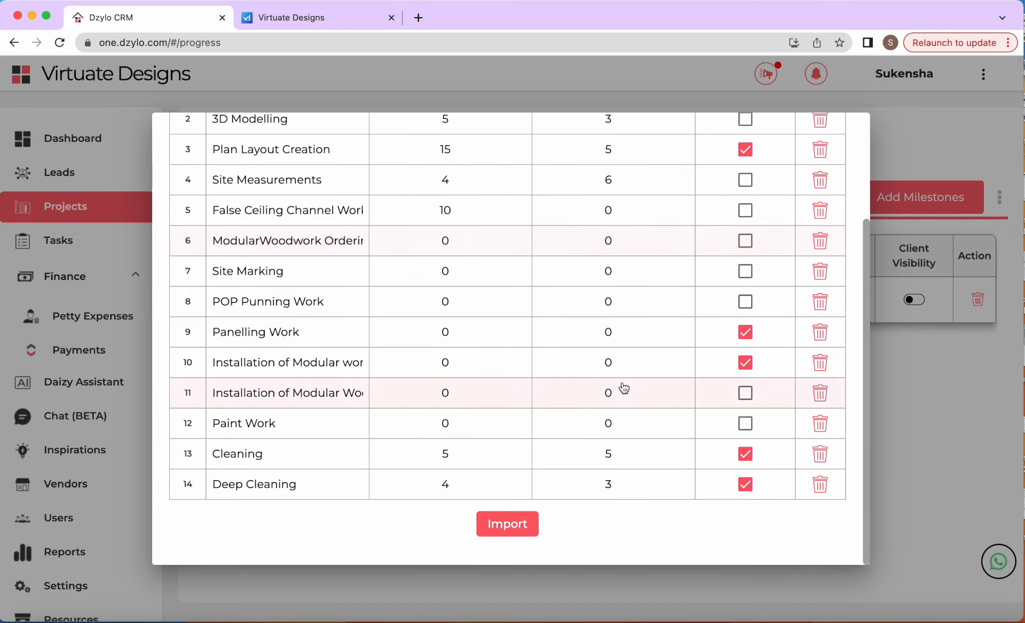
{"action": "scroll", "coordinate": [623, 388], "scroll_direction": "up", "scroll_amount": 3}
{"action": "scroll", "coordinate": [622, 382], "scroll_direction": "down", "scroll_amount": 3}
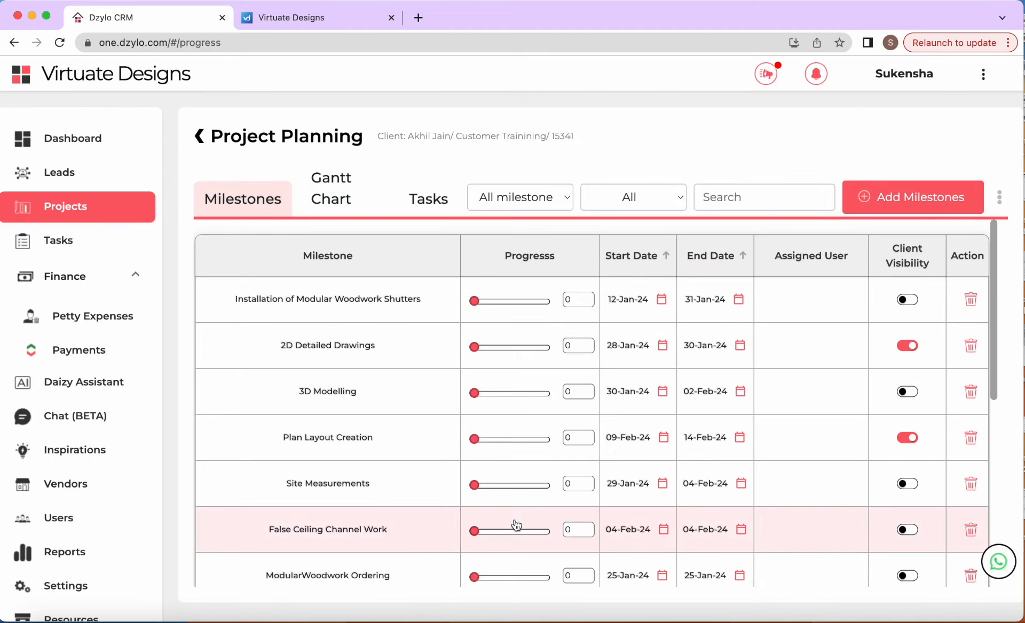
- Review the imported milestones, then switch to the Virtuate Designs client app and reload its Project Plan to check which milestones appear
{"action": "scroll", "coordinate": [503, 373], "scroll_direction": "down", "scroll_amount": 1}
{"action": "scroll", "coordinate": [502, 373], "scroll_direction": "up", "scroll_amount": 1}
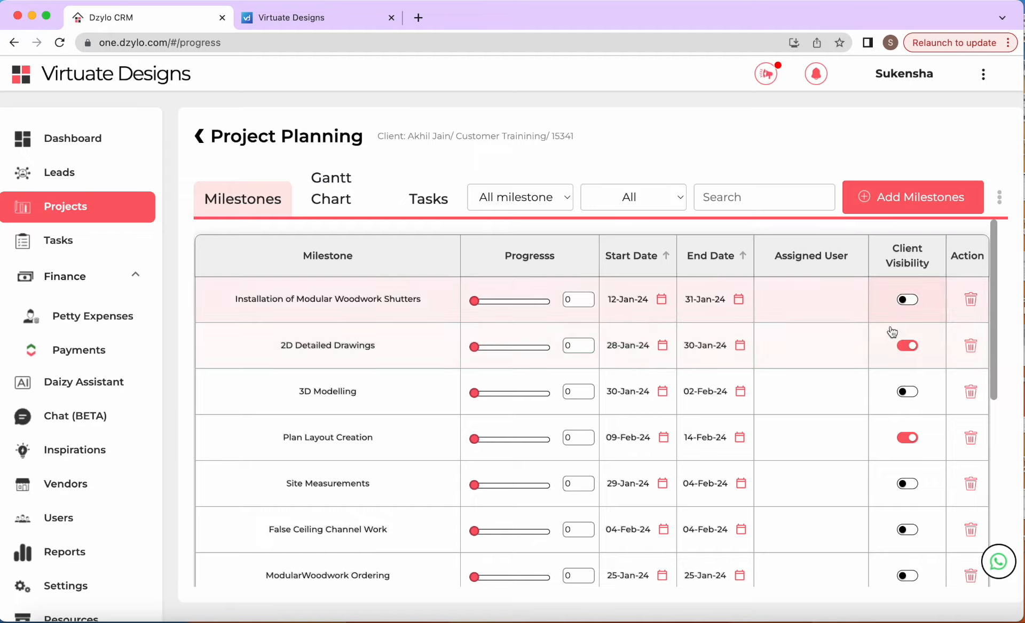
{"action": "left_click", "coordinate": [316, 18]}
{"action": "left_click", "coordinate": [292, 43]}
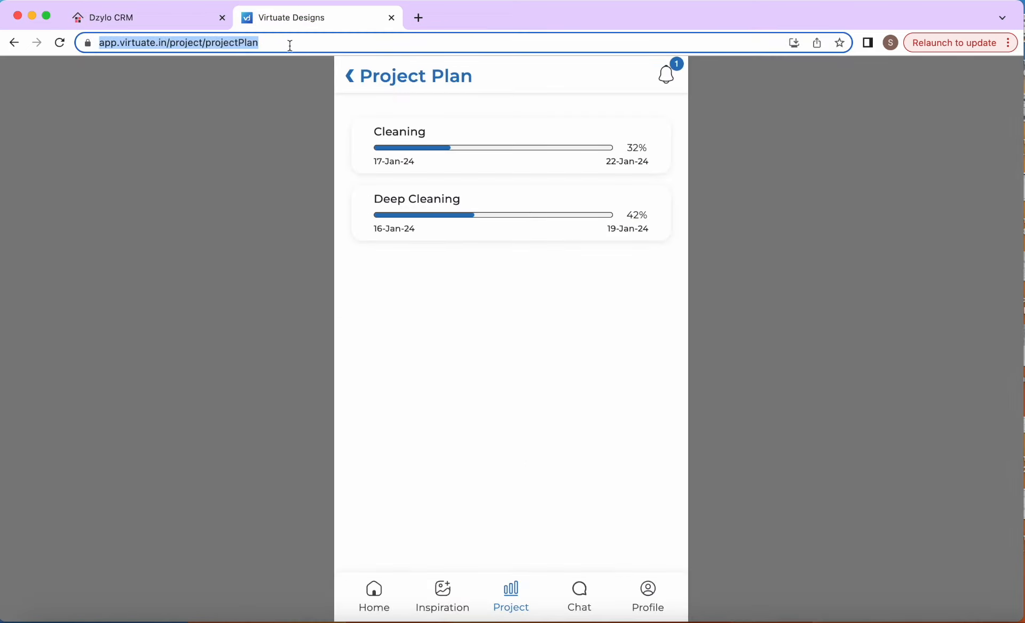
{"action": "key", "text": "Return"}
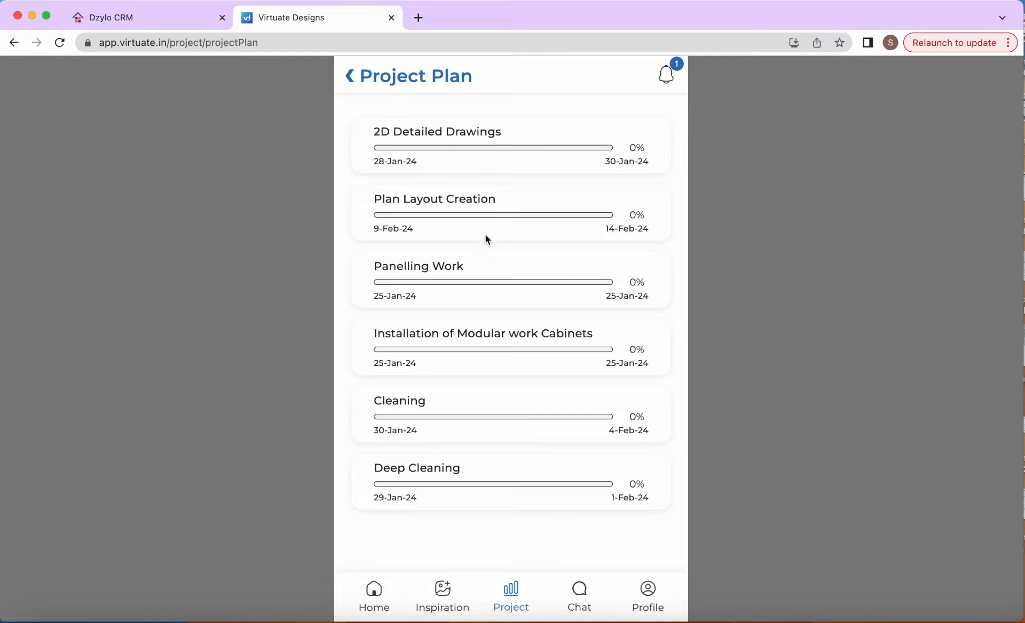
{"action": "scroll", "coordinate": [444, 325], "scroll_direction": "down", "scroll_amount": 2}
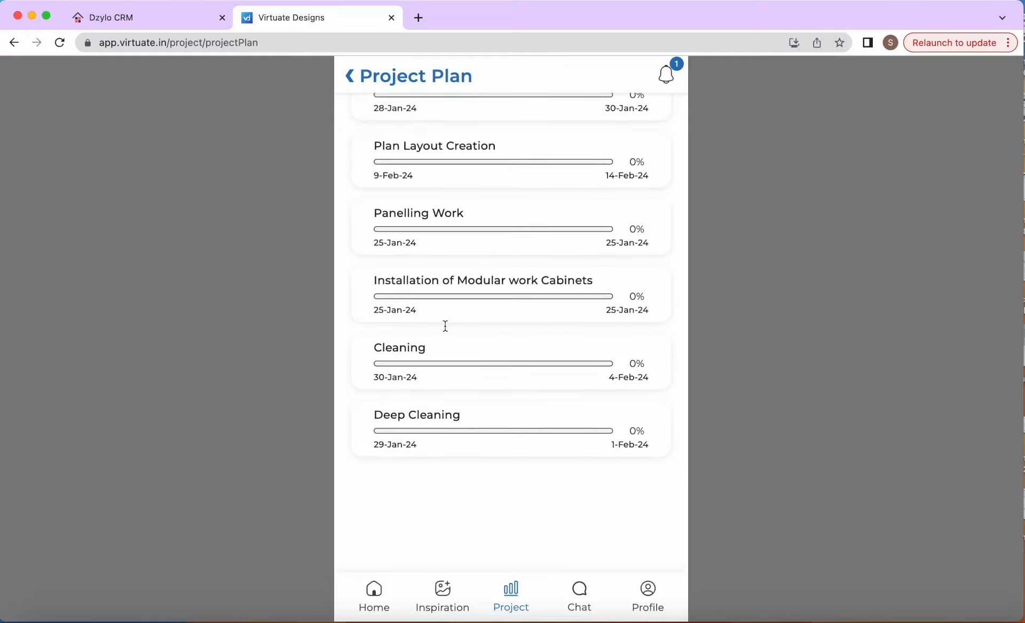
{"action": "scroll", "coordinate": [444, 326], "scroll_direction": "up", "scroll_amount": 2}
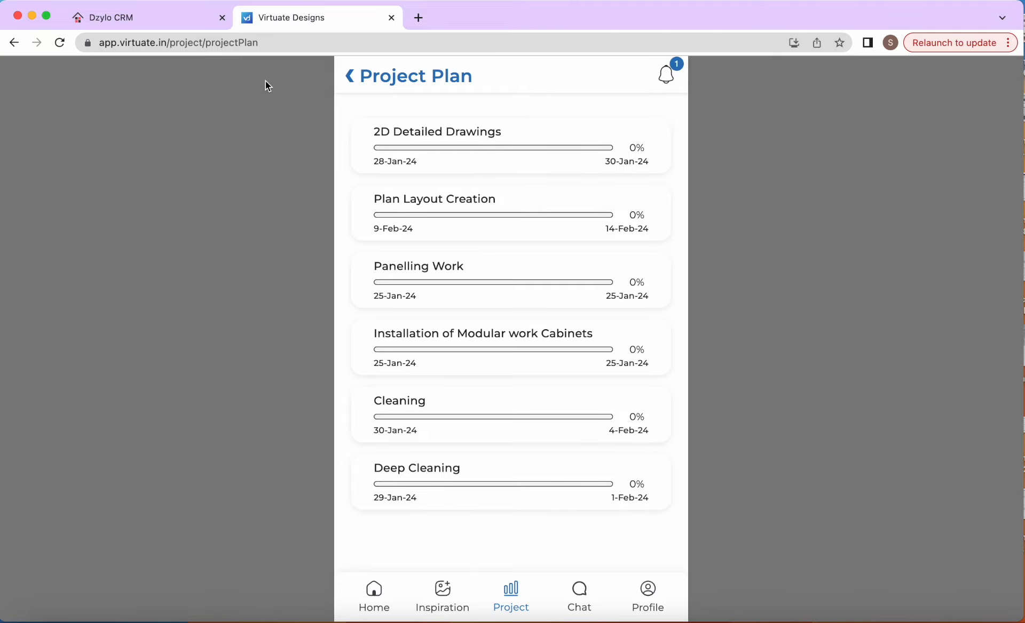
- Back in Dzylo CRM, set progress to 33 for 2D Detailed Drawings, 51 for Panelling Work, 42 for Cleaning and 26 for Deep Cleaning
{"action": "left_click", "coordinate": [152, 16]}
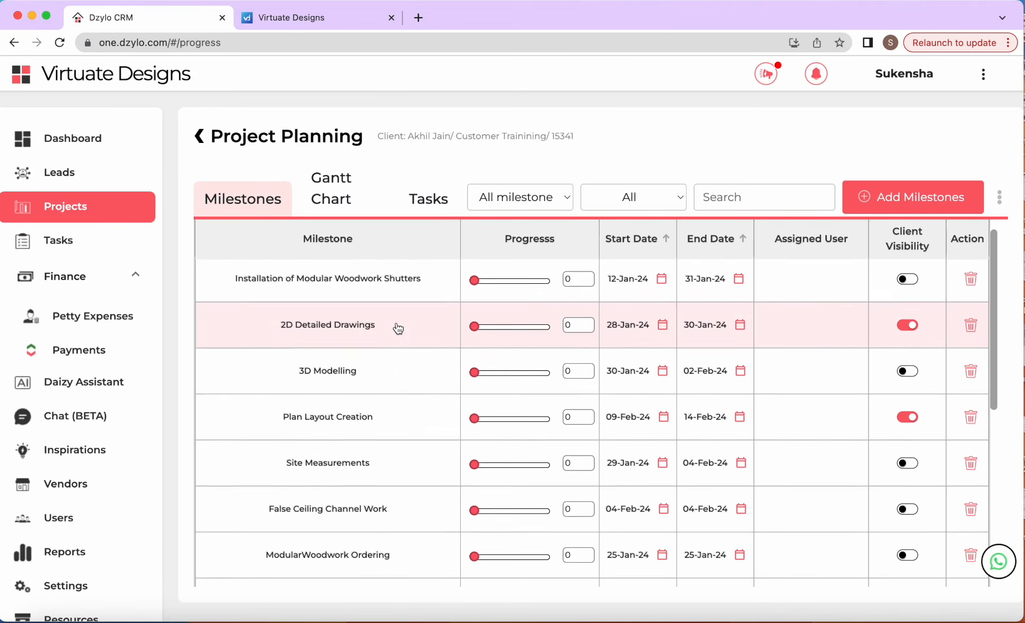
{"action": "scroll", "coordinate": [398, 328], "scroll_direction": "up", "scroll_amount": 1}
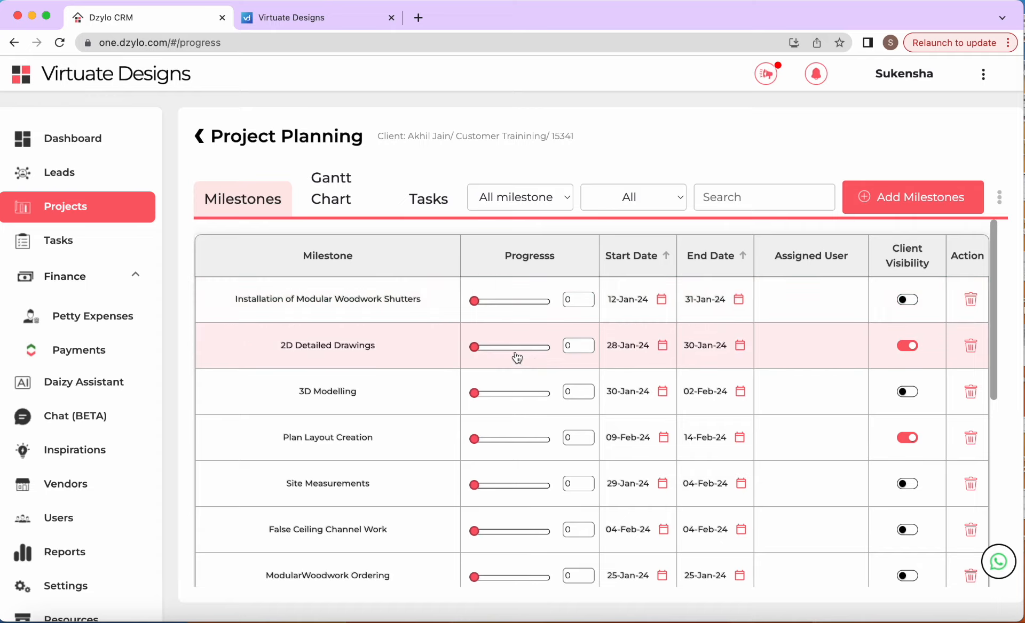
{"action": "left_click", "coordinate": [499, 347]}
{"action": "scroll", "coordinate": [516, 434], "scroll_direction": "down", "scroll_amount": 4}
{"action": "scroll", "coordinate": [516, 442], "scroll_direction": "down", "scroll_amount": 4}
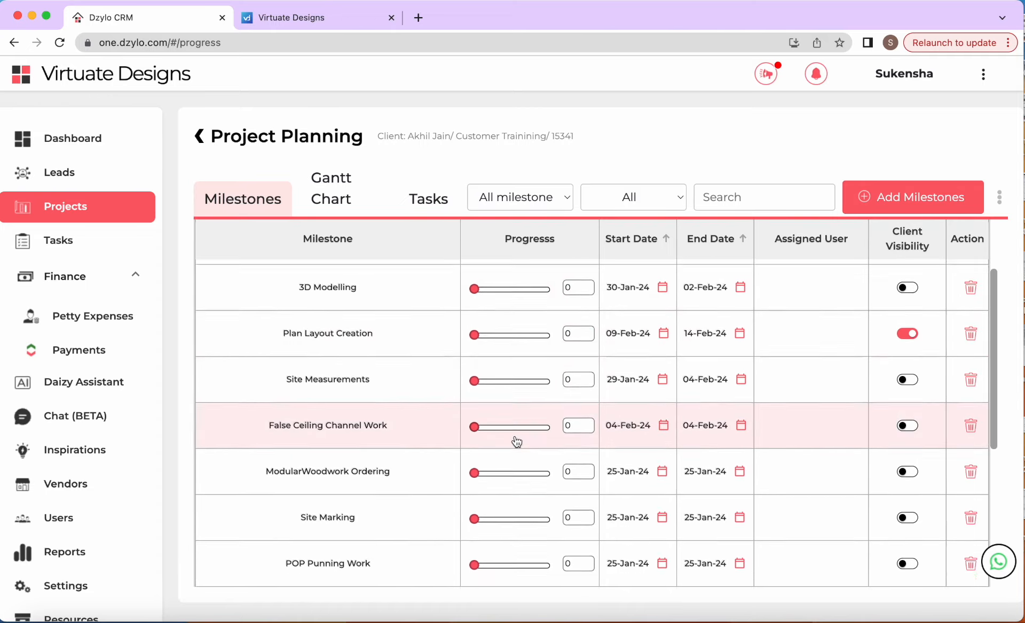
{"action": "left_click", "coordinate": [512, 533]}
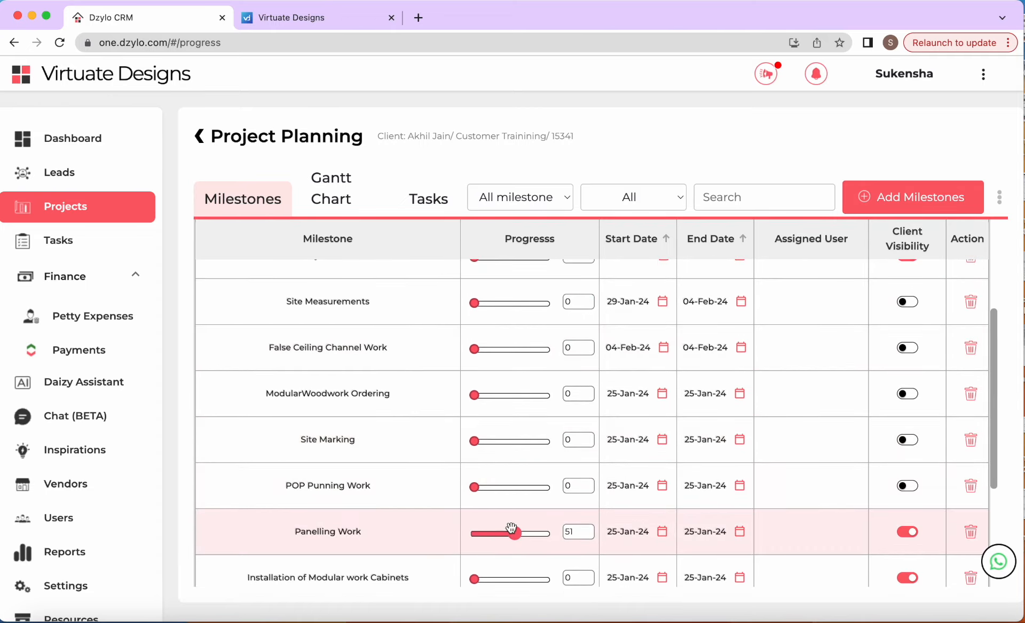
{"action": "scroll", "coordinate": [514, 534], "scroll_direction": "down", "scroll_amount": 9}
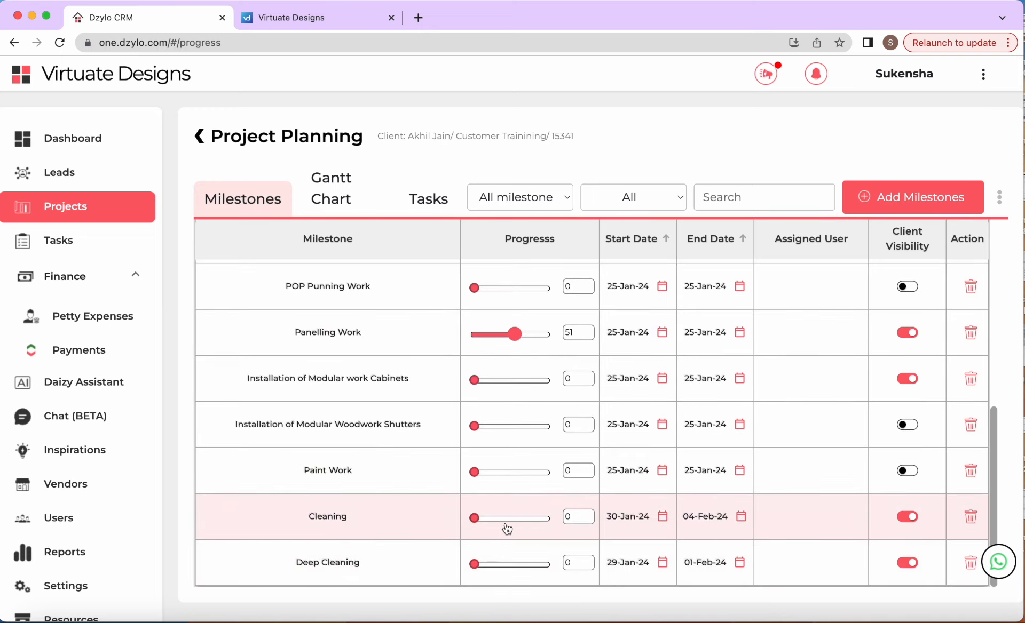
{"action": "left_click", "coordinate": [507, 527]}
{"action": "left_click", "coordinate": [494, 564]}
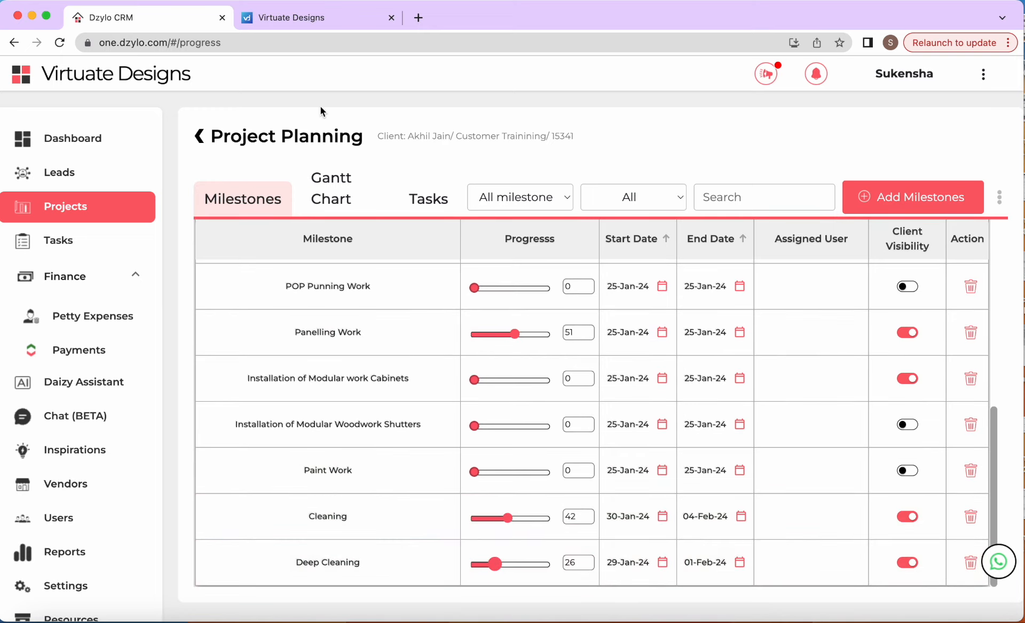
- Switch to the Virtuate Designs client app and reload the Project Plan to check the milestones' progress
{"action": "left_click", "coordinate": [334, 27]}
{"action": "left_click", "coordinate": [359, 47]}
{"action": "left_click", "coordinate": [362, 49]}
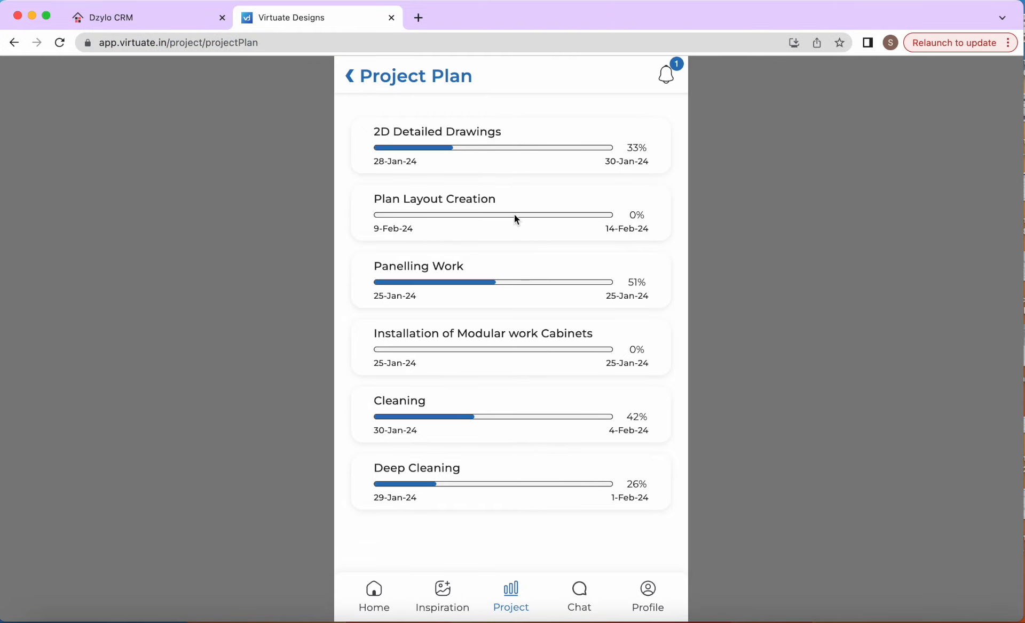
- Return to Dzylo CRM, export the project's milestone Gantt chart as a PDF and open the downloaded file
{"action": "left_click", "coordinate": [181, 27]}
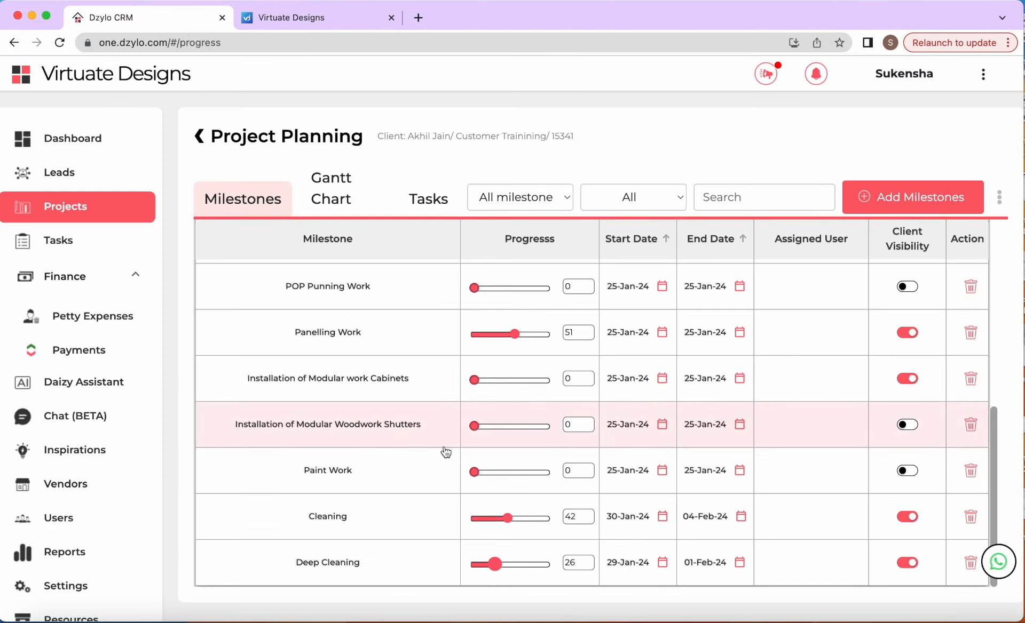
{"action": "left_click", "coordinate": [344, 201]}
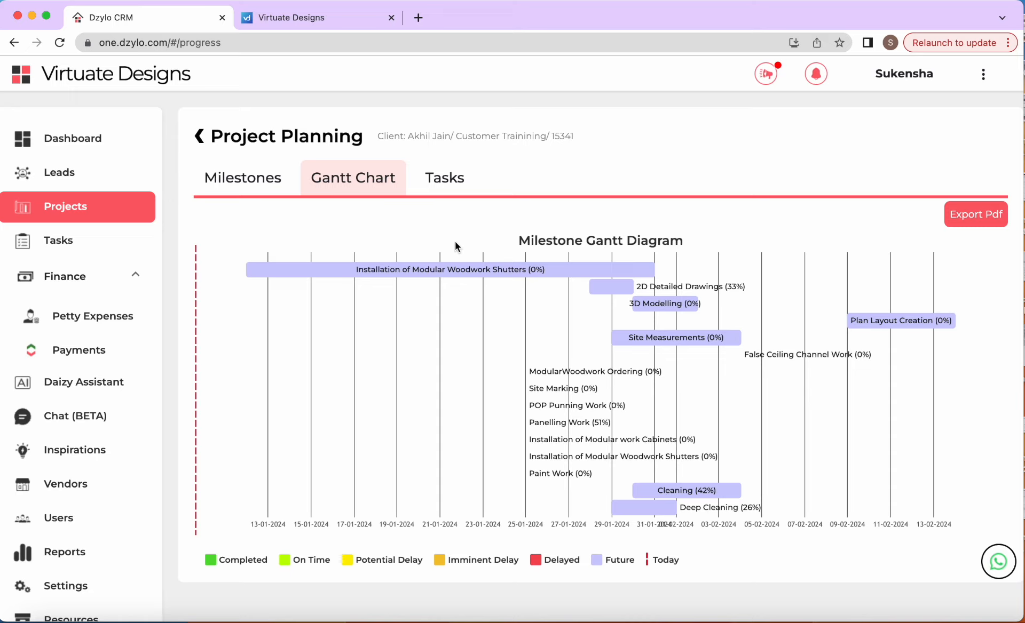
{"action": "left_click", "coordinate": [973, 215]}
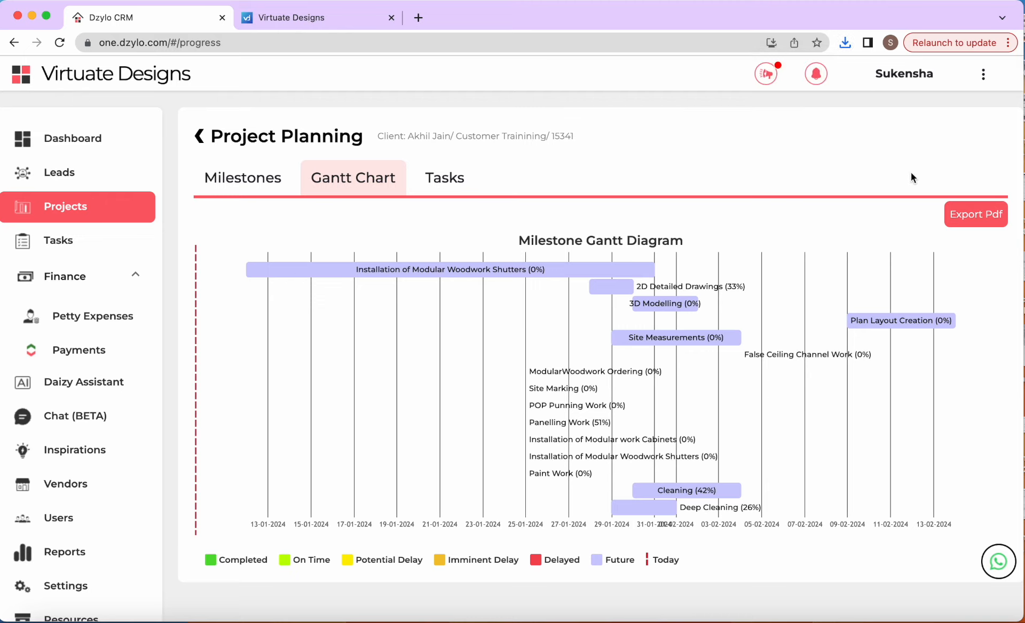
{"action": "left_click", "coordinate": [844, 42]}
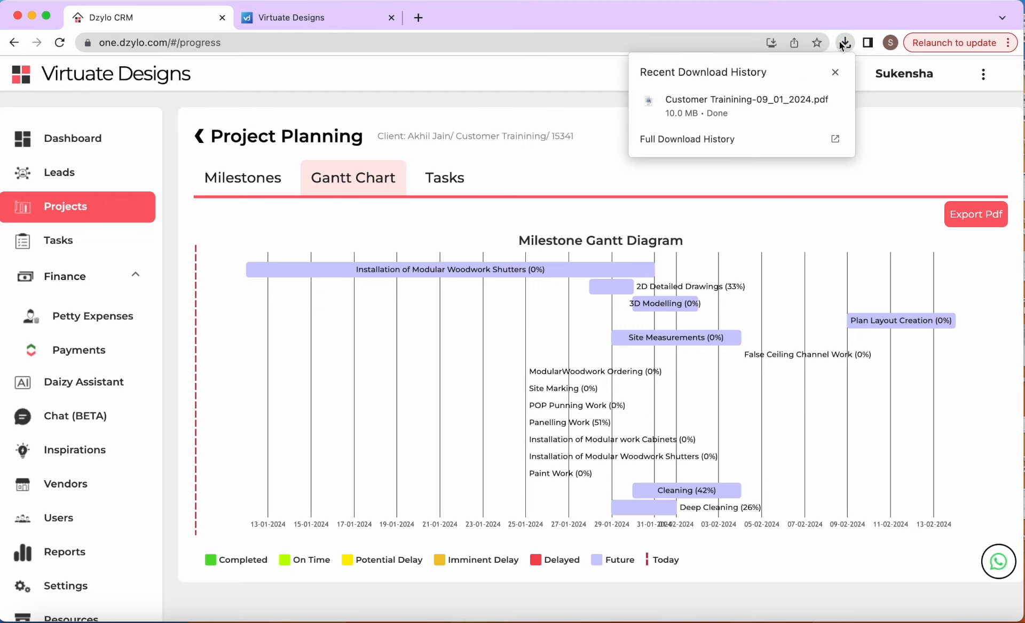
{"action": "left_click", "coordinate": [745, 93]}
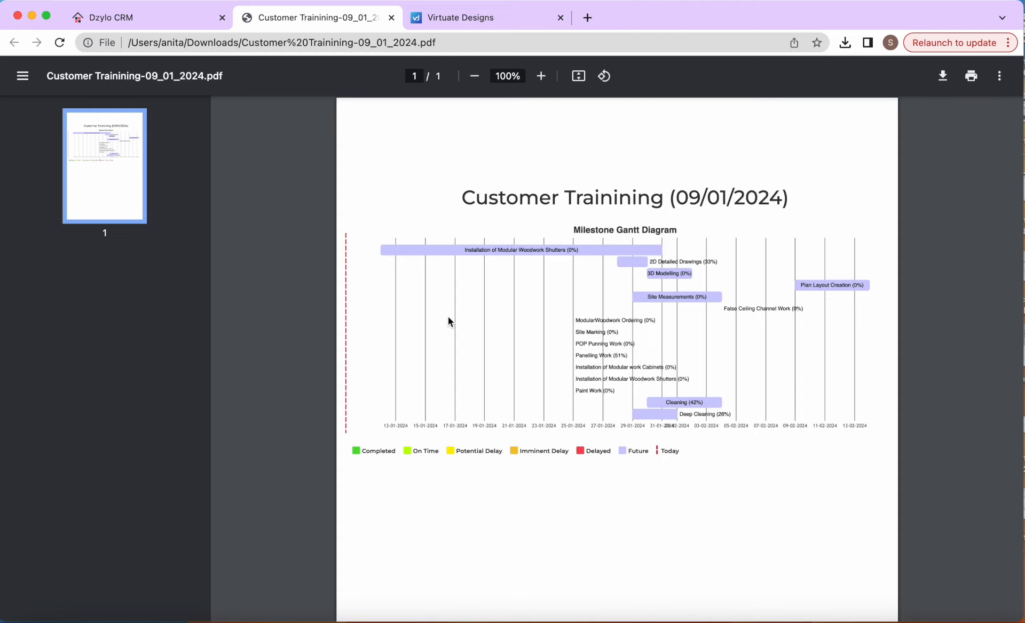
- Return to the project's milestones in Dzylo CRM and set progress to 58 for the first Installation of Modular Woodwork Shutters milestone
{"action": "left_click", "coordinate": [155, 18]}
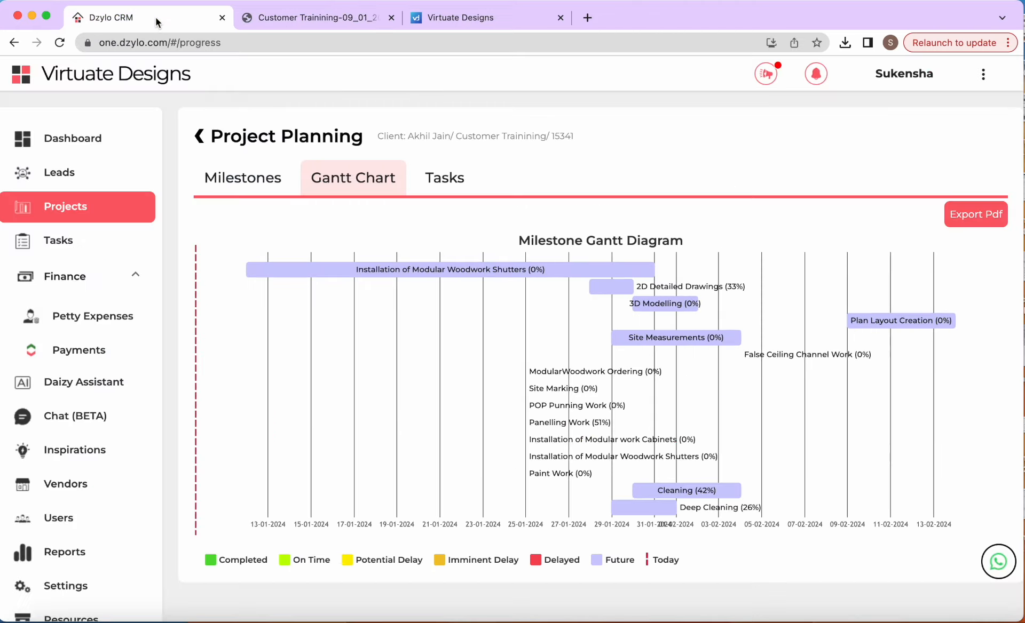
{"action": "left_click", "coordinate": [229, 178]}
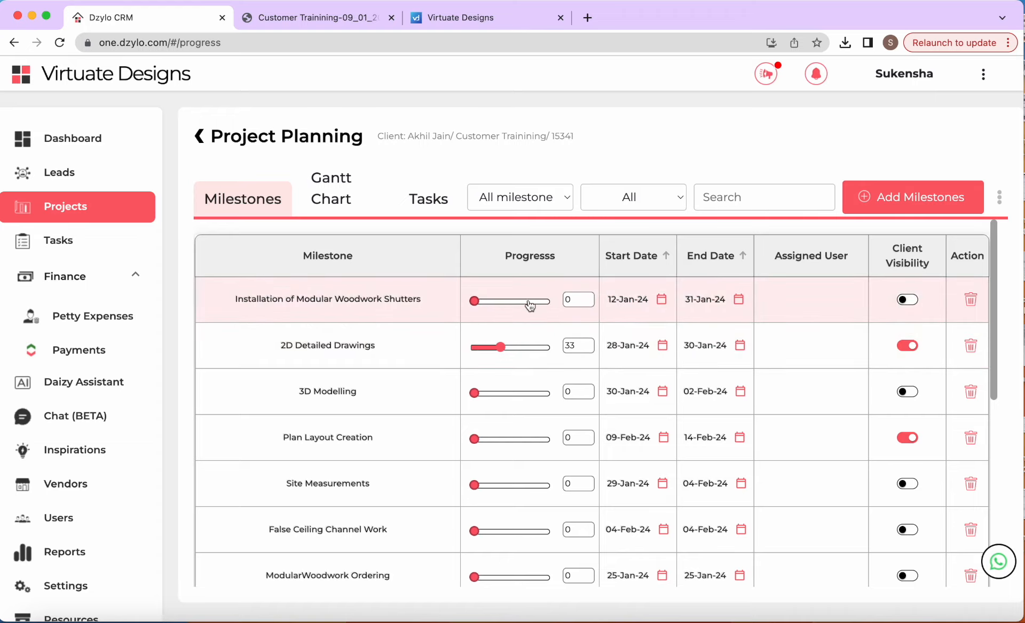
{"action": "left_click_drag", "start_coordinate": [517, 307], "coordinate": [531, 338]}
{"action": "scroll", "coordinate": [561, 400], "scroll_direction": "down", "scroll_amount": 7}
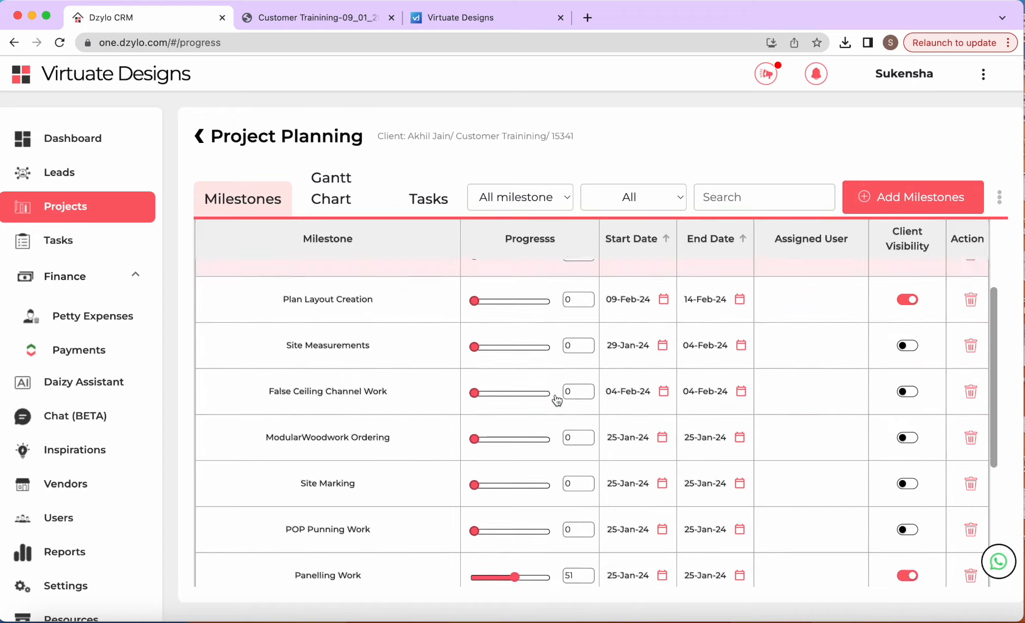
{"action": "scroll", "coordinate": [556, 400], "scroll_direction": "up", "scroll_amount": 7}
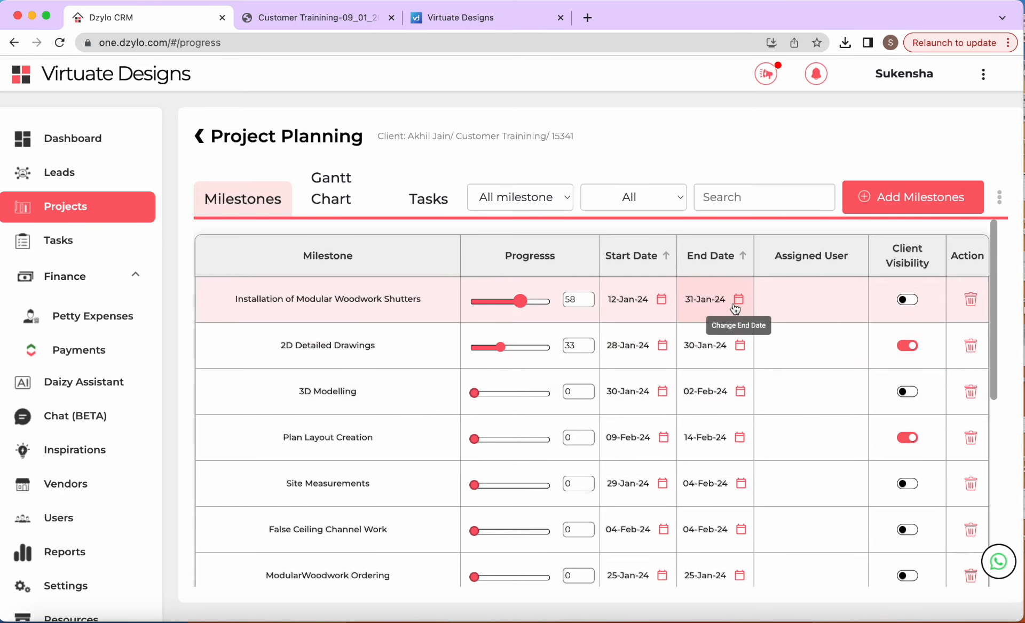
{"action": "left_click", "coordinate": [738, 301]}
{"action": "left_click", "coordinate": [608, 338]}
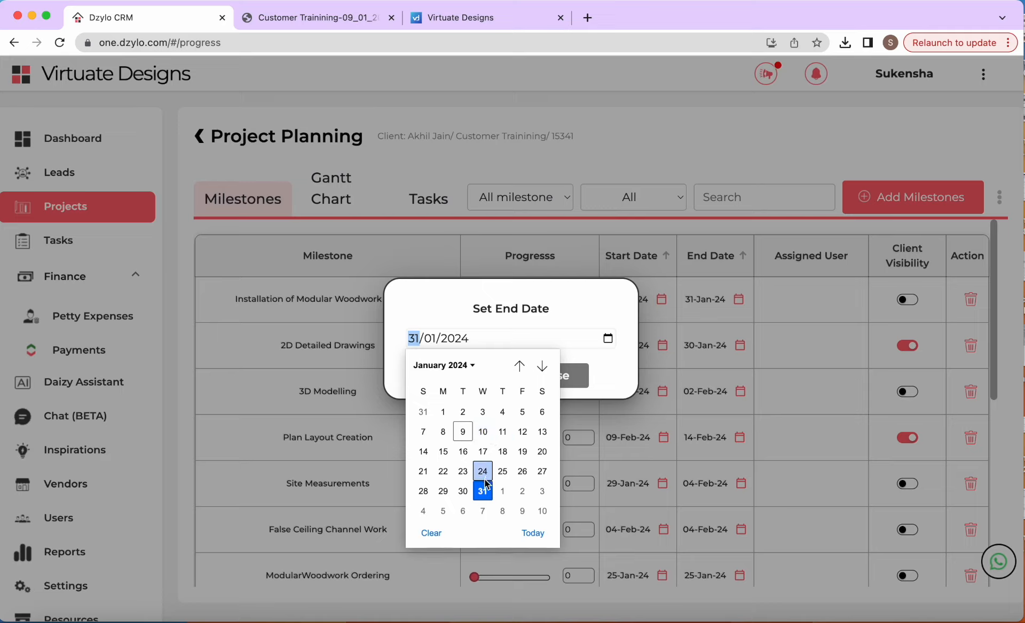
{"action": "left_click", "coordinate": [537, 333]}
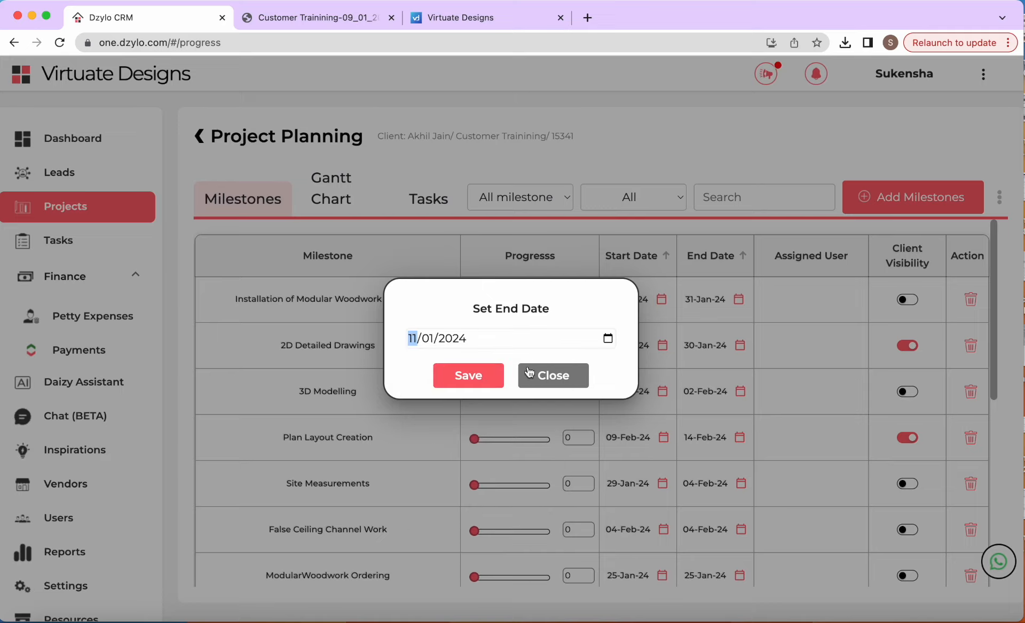
{"action": "left_click", "coordinate": [553, 378]}
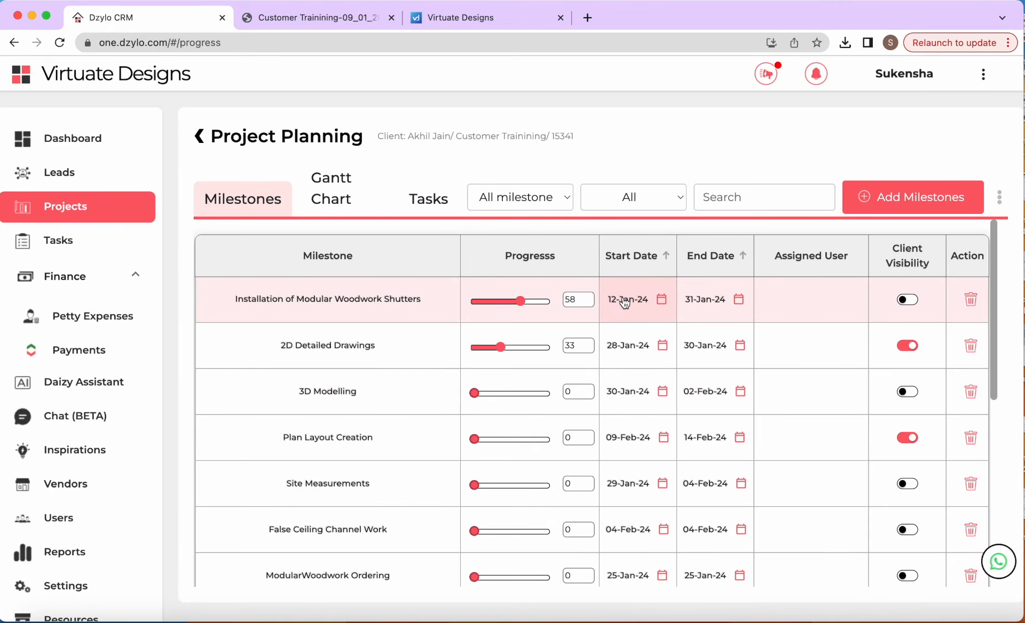
- Set the first Installation of Modular Woodwork Shutters milestone's start date to 04/01/2024 and its end date to 08/01/2024
{"action": "left_click", "coordinate": [662, 299]}
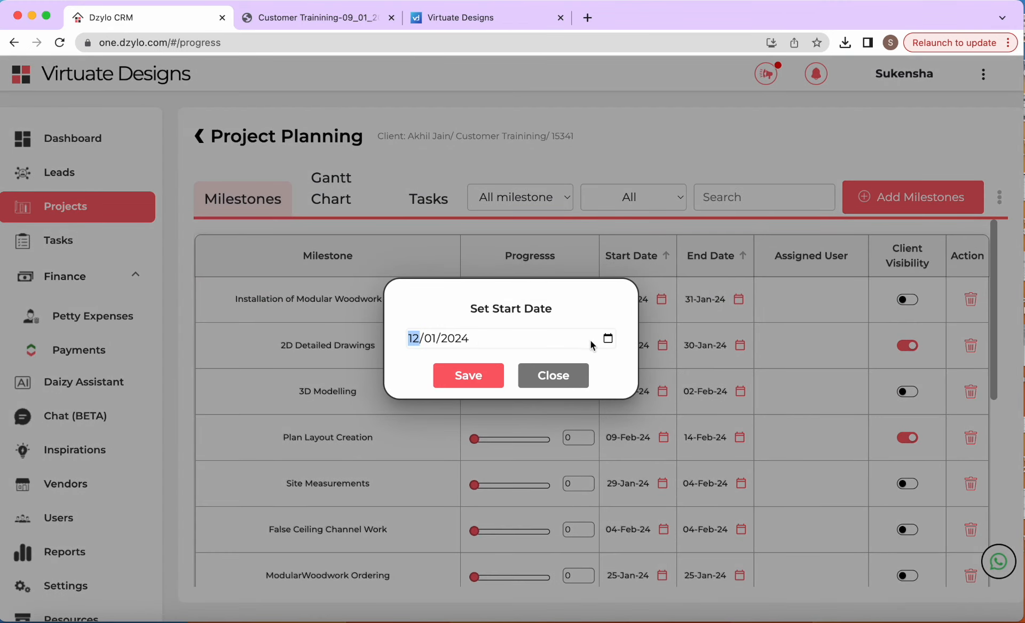
{"action": "left_click", "coordinate": [607, 338]}
{"action": "left_click", "coordinate": [501, 413]}
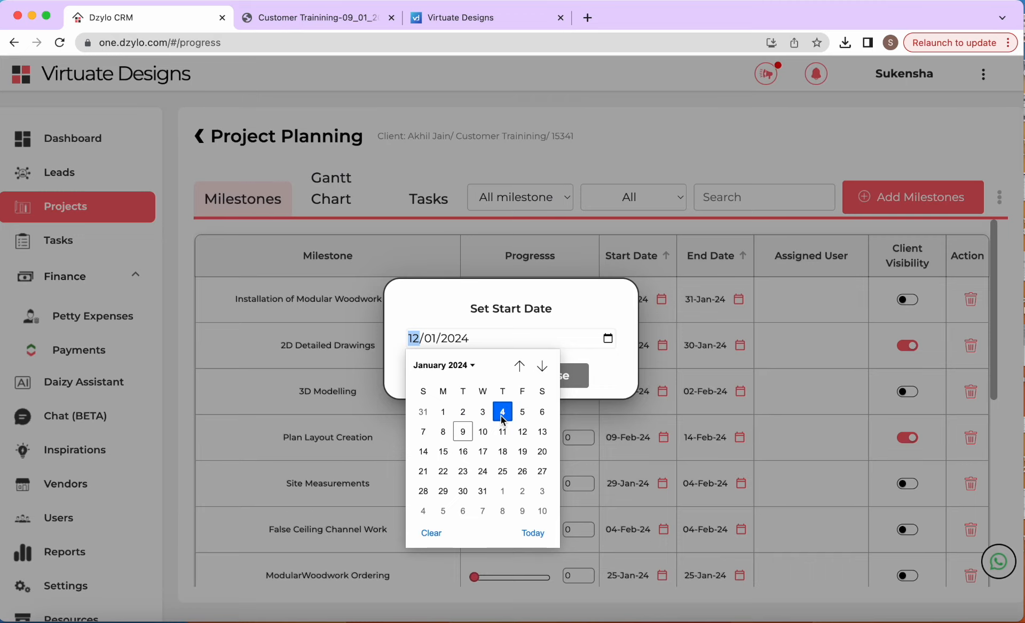
{"action": "left_click", "coordinate": [467, 376]}
{"action": "left_click", "coordinate": [737, 302]}
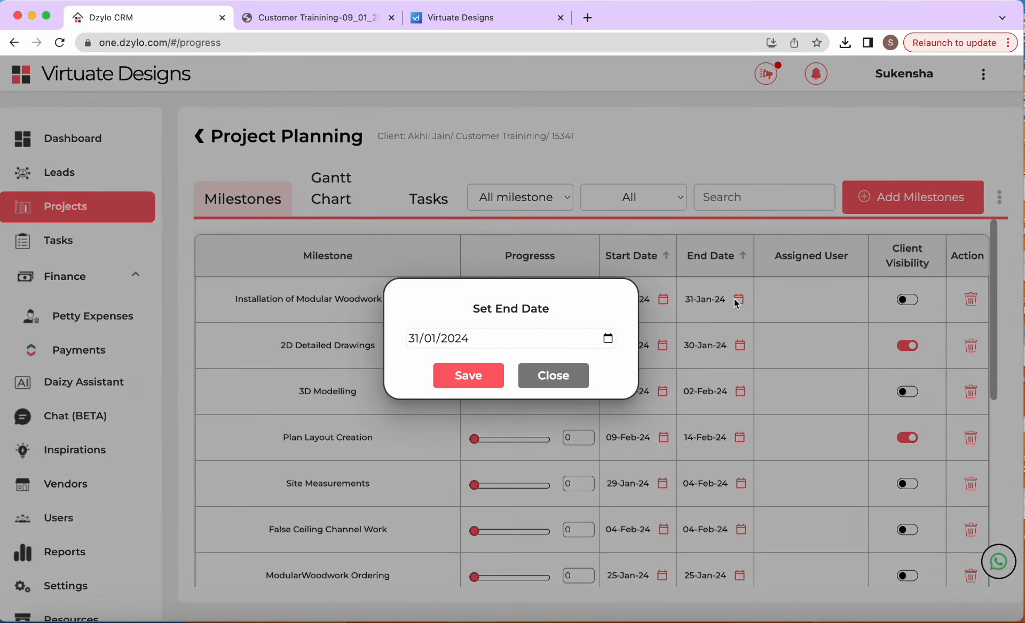
{"action": "left_click", "coordinate": [608, 338]}
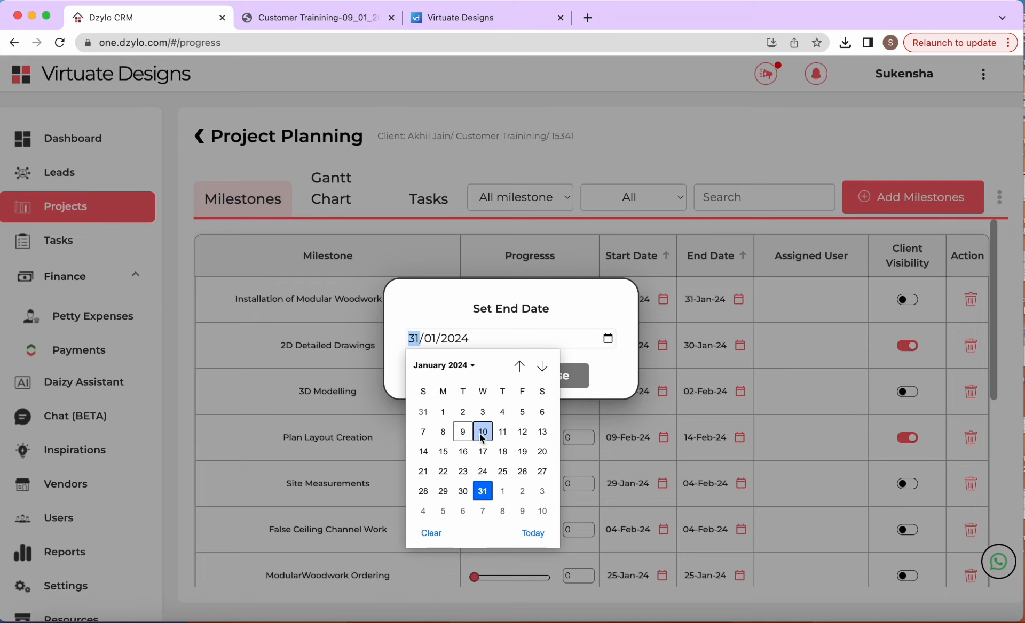
{"action": "left_click", "coordinate": [442, 433]}
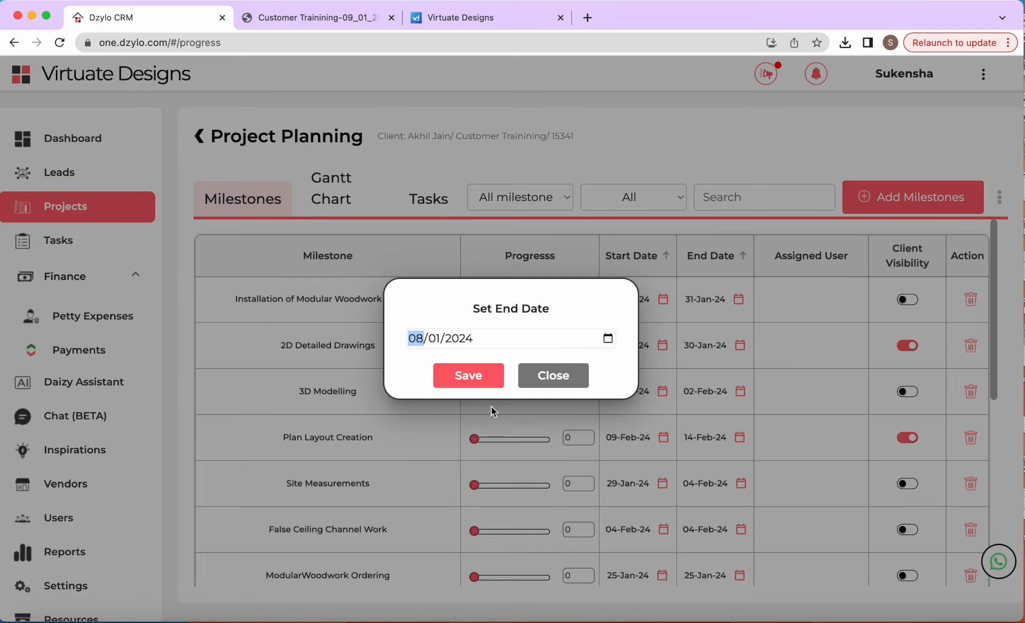
{"action": "left_click", "coordinate": [469, 379]}
- Set progress to 11 for the first Installation of Modular Woodwork Shutters milestone and check its status in the Gantt chart
{"action": "left_click_drag", "start_coordinate": [519, 301], "coordinate": [479, 303]}
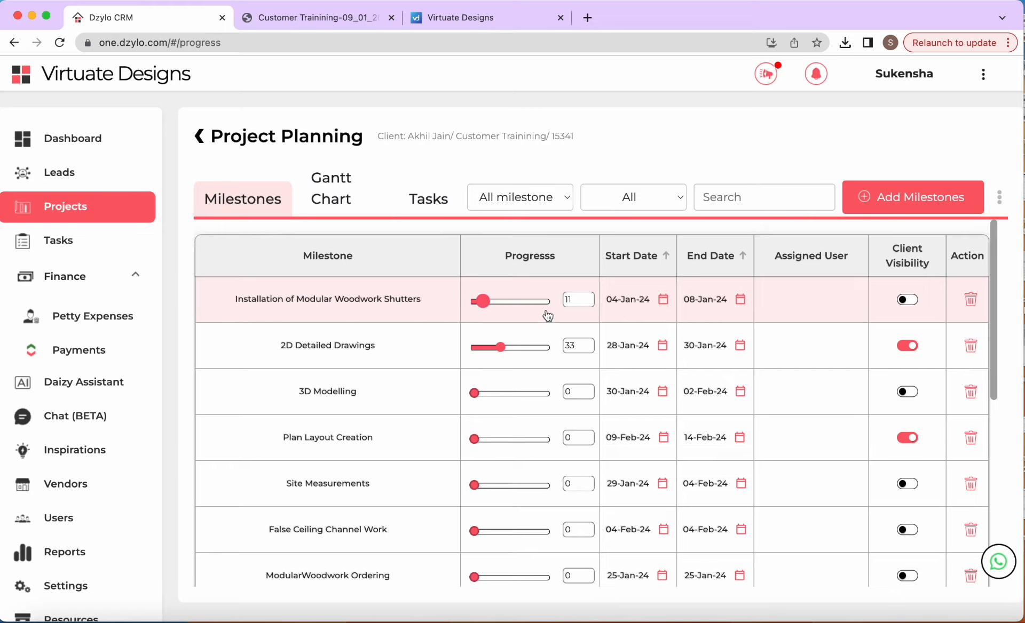
{"action": "left_click", "coordinate": [335, 199]}
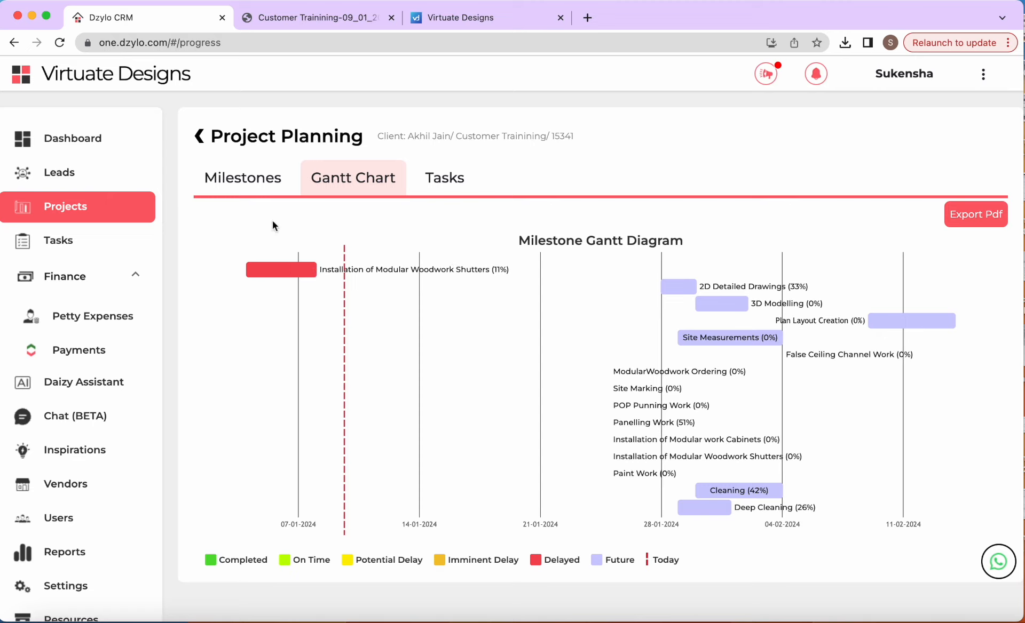
{"action": "left_click", "coordinate": [240, 193]}
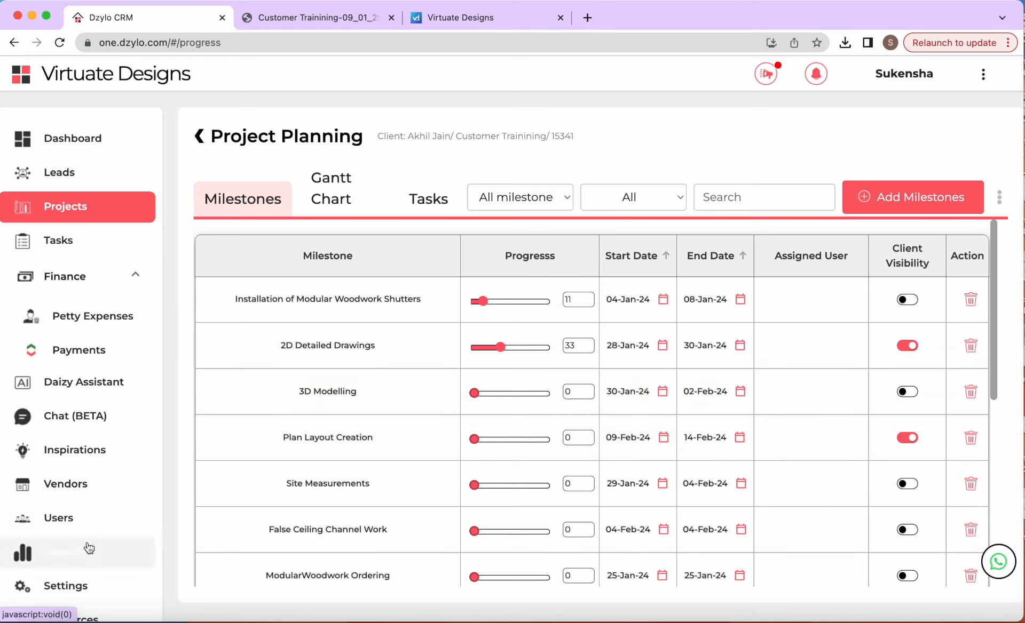
- Open the list of project milestone templates in the settings
{"action": "left_click", "coordinate": [67, 586]}
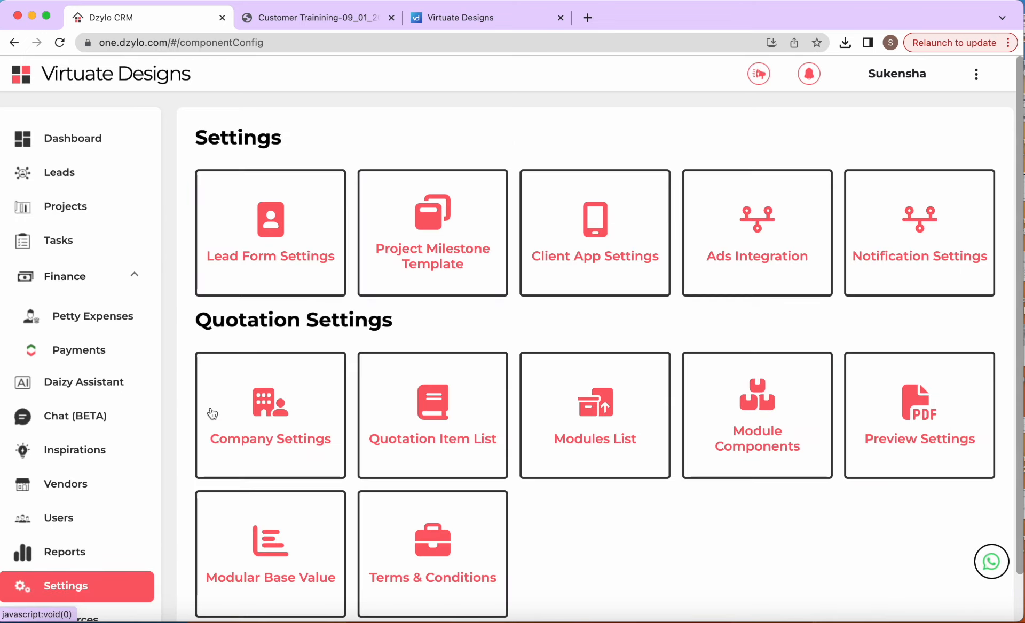
{"action": "left_click", "coordinate": [421, 290]}
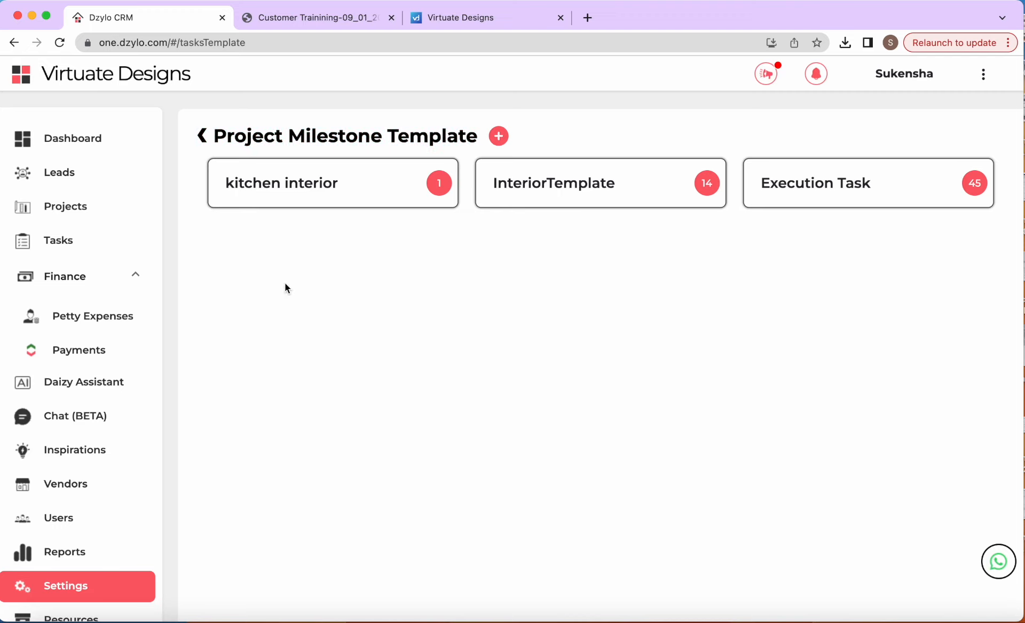
{"action": "left_click", "coordinate": [887, 622]}
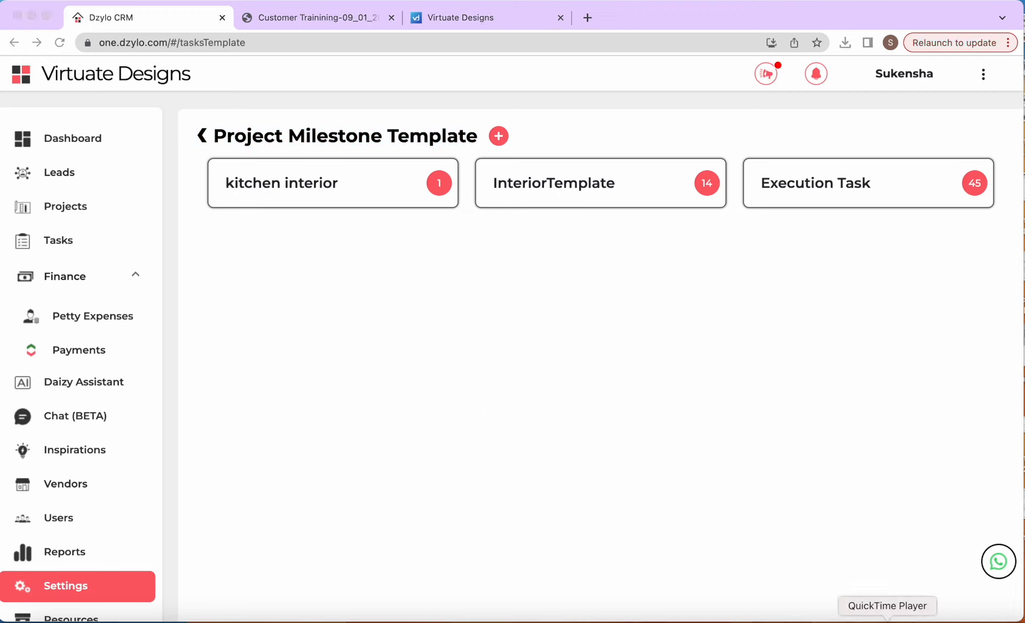